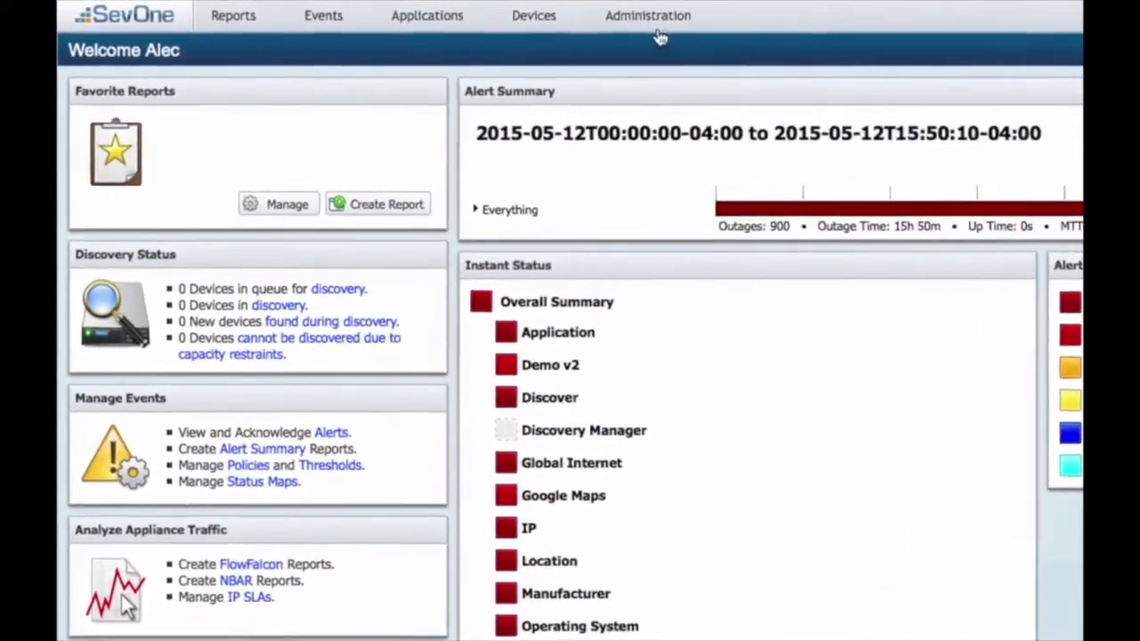
Step: Open the Metadata Schema page from the administration area
{"action": "left_click", "coordinate": [545, 25]}
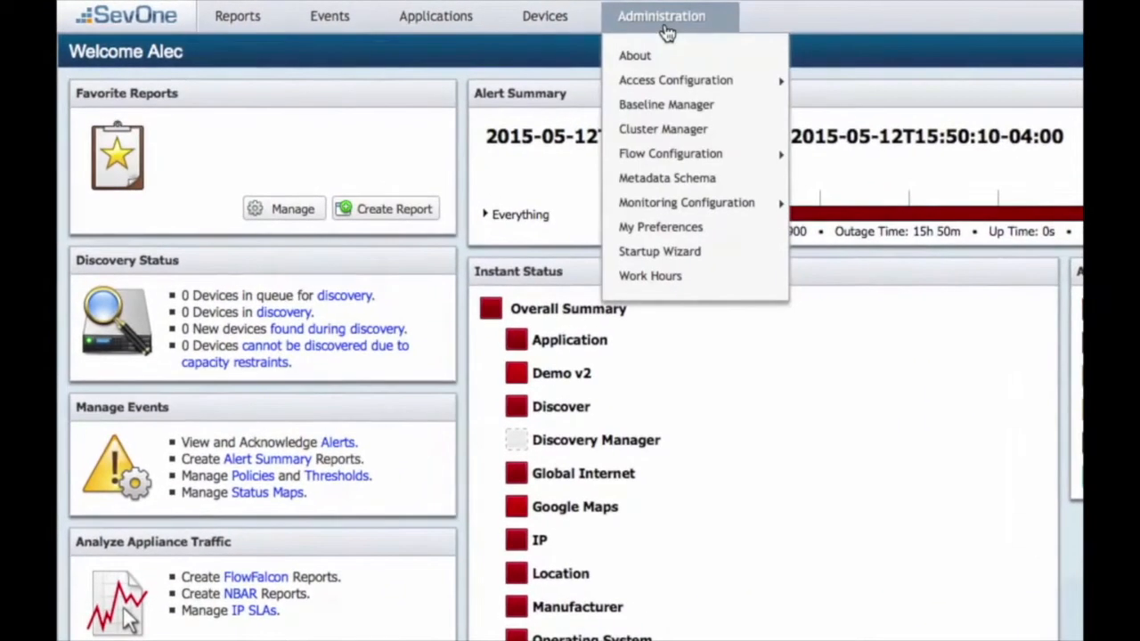
{"action": "left_click", "coordinate": [668, 182]}
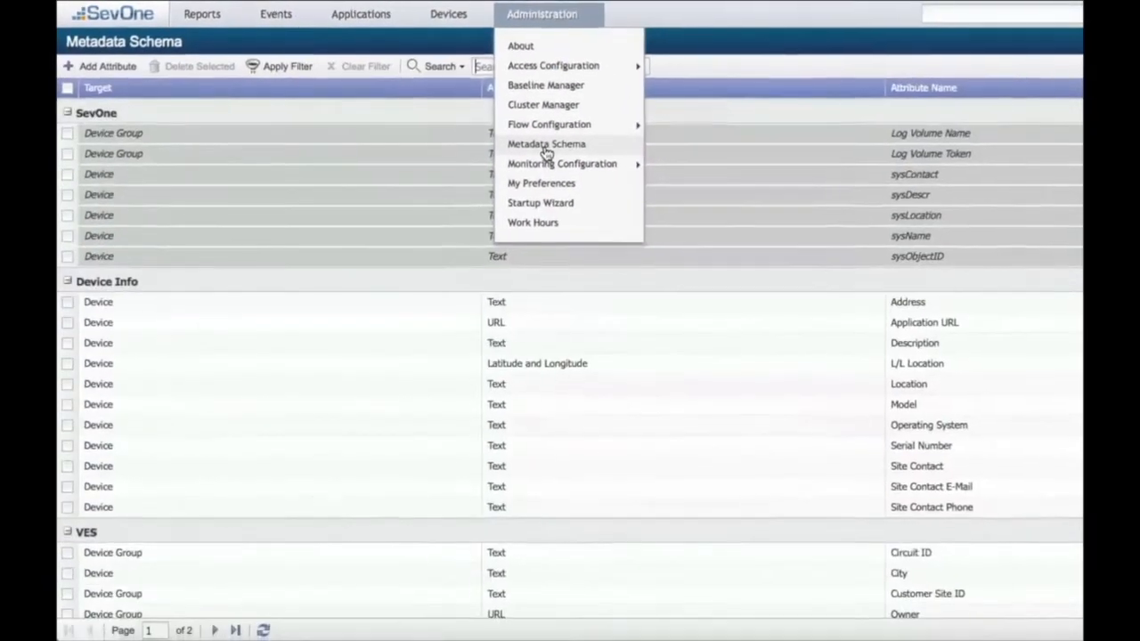
{"action": "left_click", "coordinate": [869, 70]}
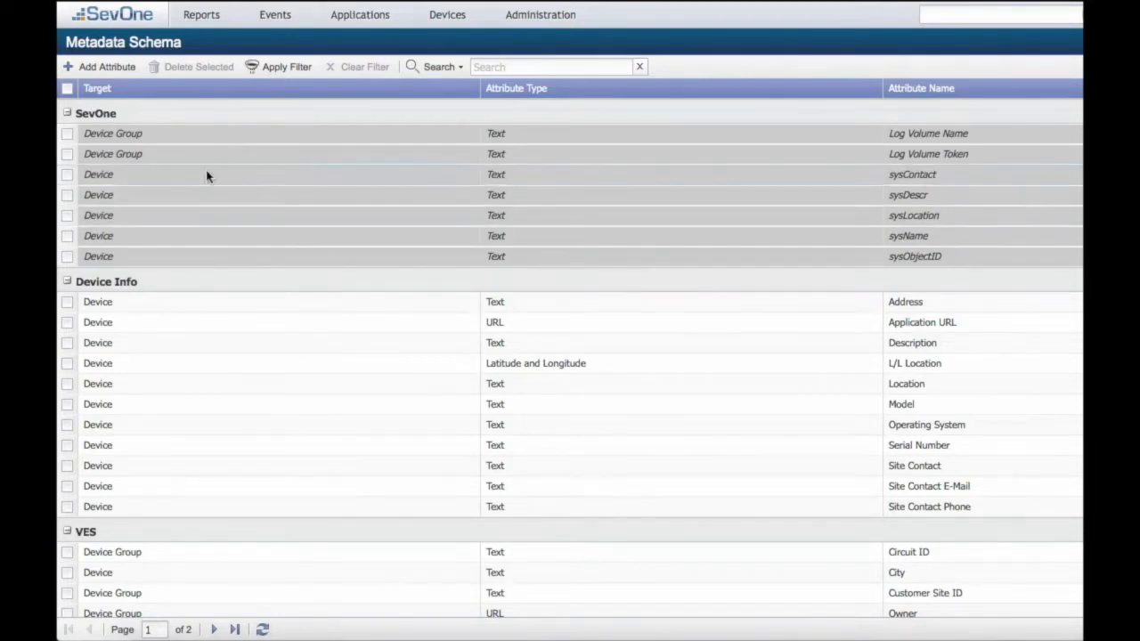
Step: Start a new metadata attribute and view the namespaces available for it
{"action": "left_click", "coordinate": [105, 68]}
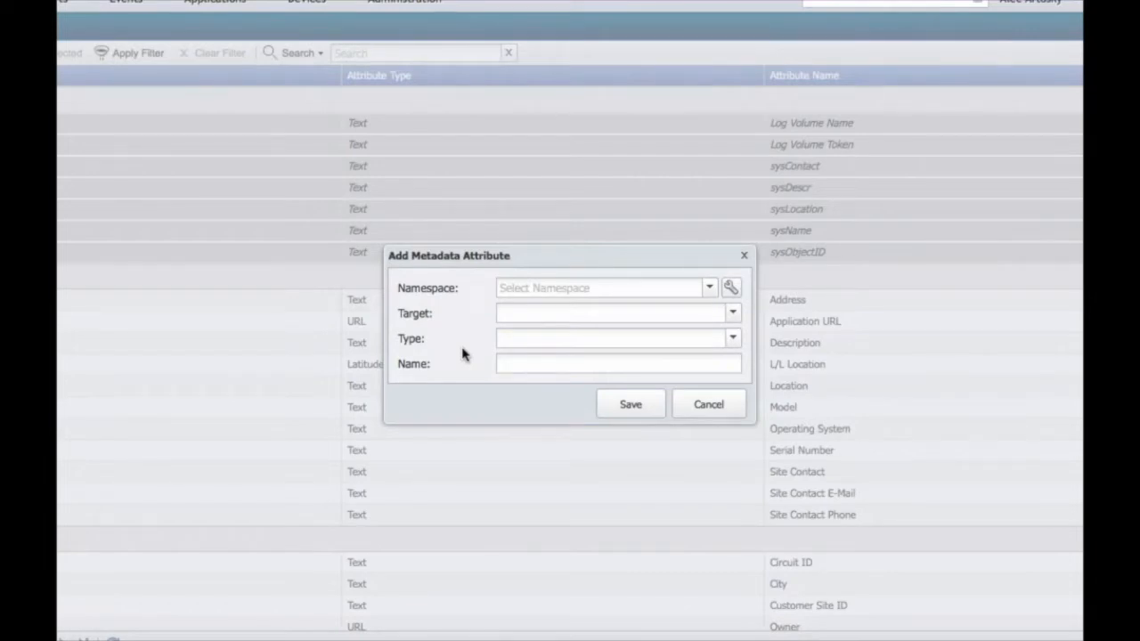
{"action": "left_click", "coordinate": [709, 289]}
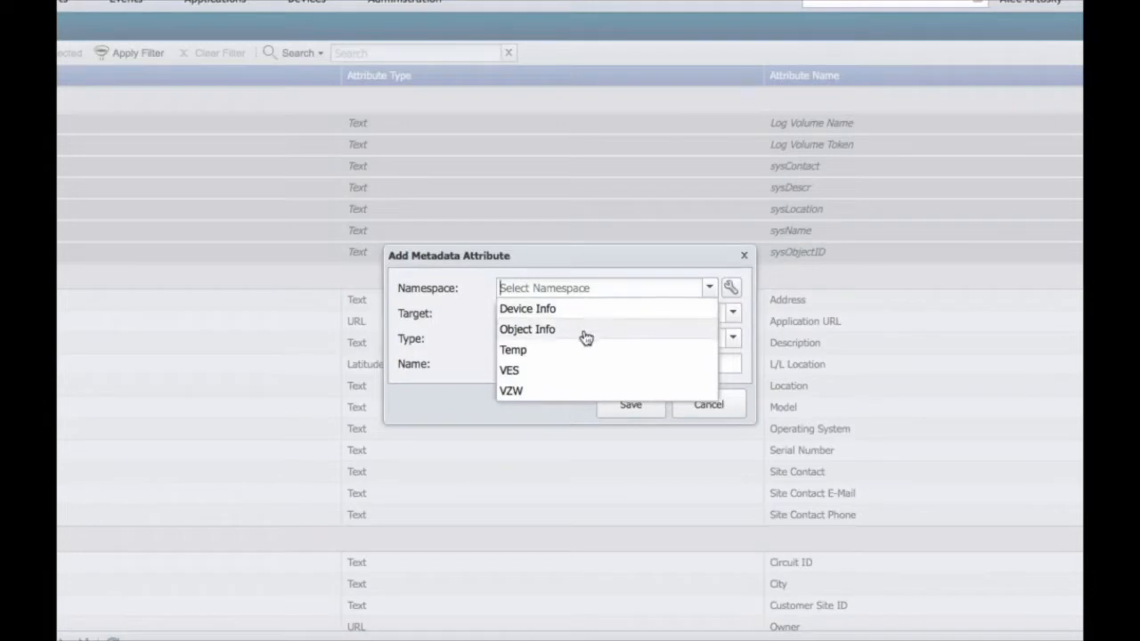
{"action": "left_click", "coordinate": [601, 253]}
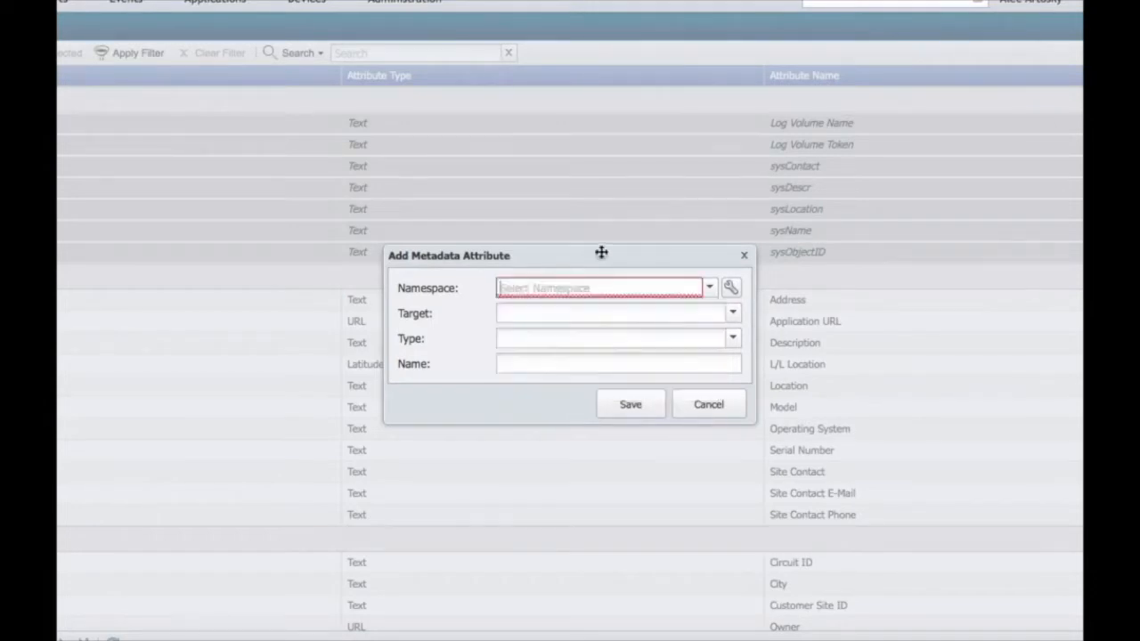
Step: View the Namespace Editor and its blank entry for a new namespace, and leave it without adding one
{"action": "left_click", "coordinate": [730, 290]}
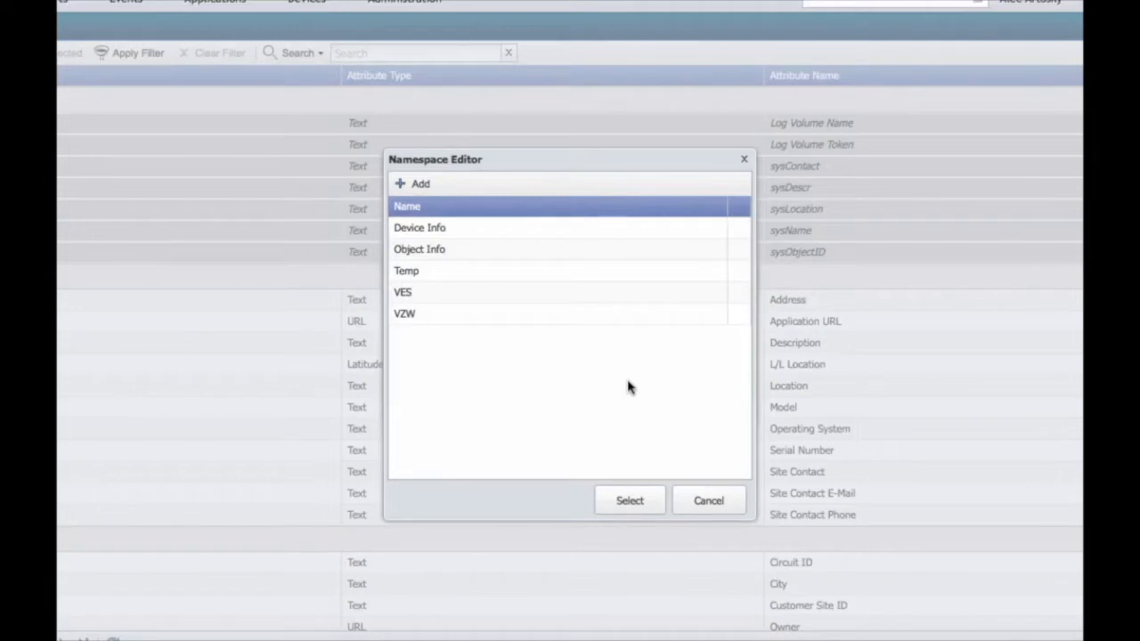
{"action": "left_click", "coordinate": [422, 185]}
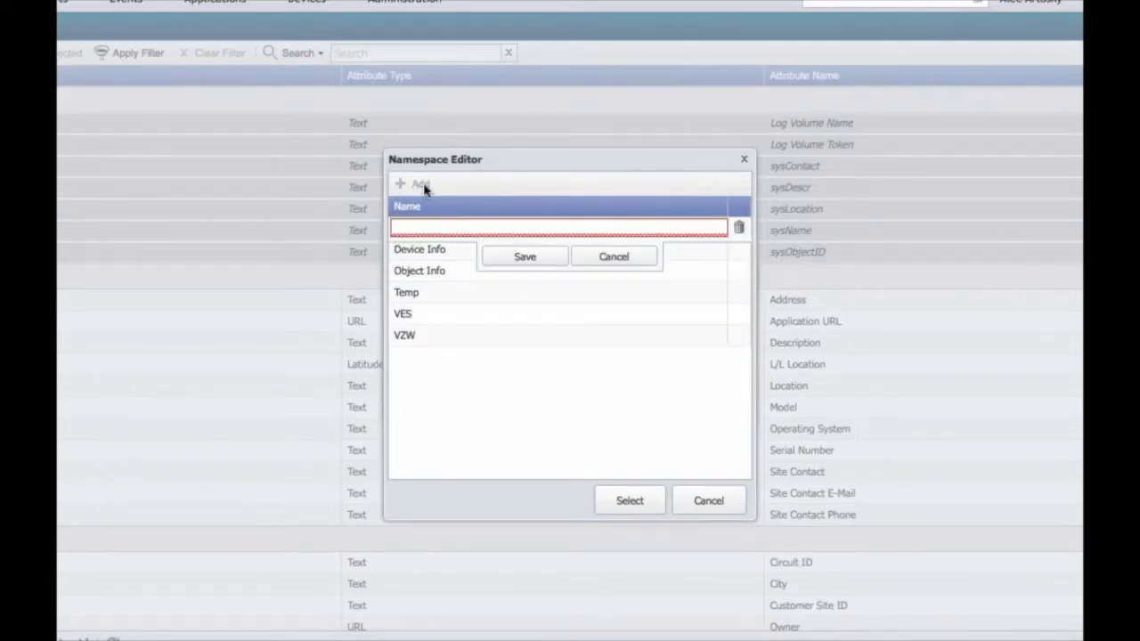
{"action": "left_click", "coordinate": [614, 258]}
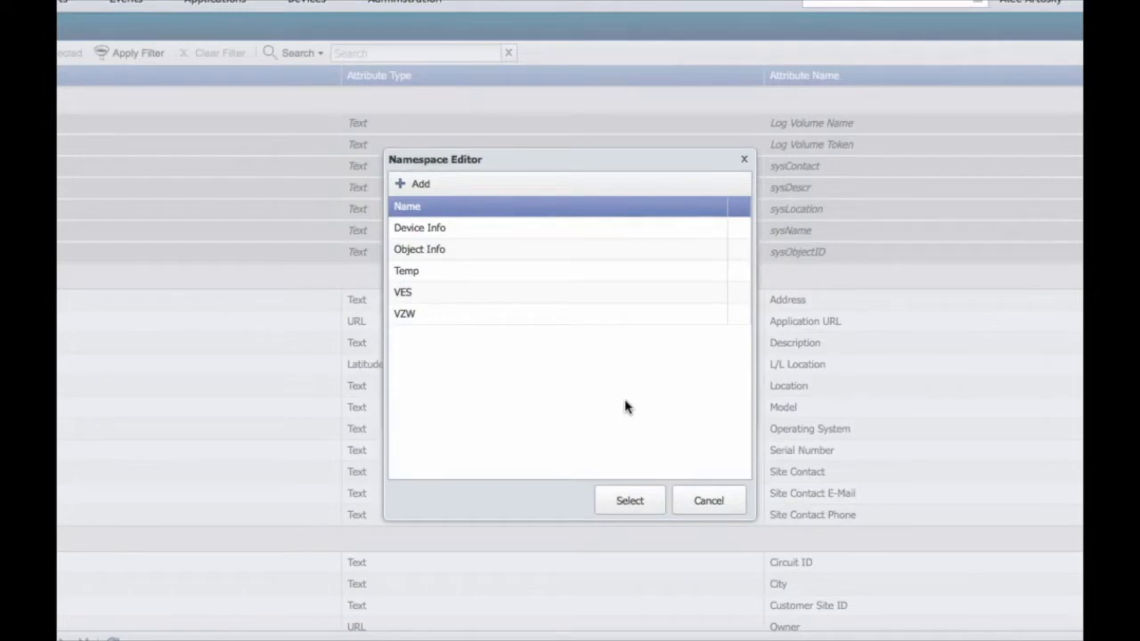
{"action": "left_click", "coordinate": [709, 500]}
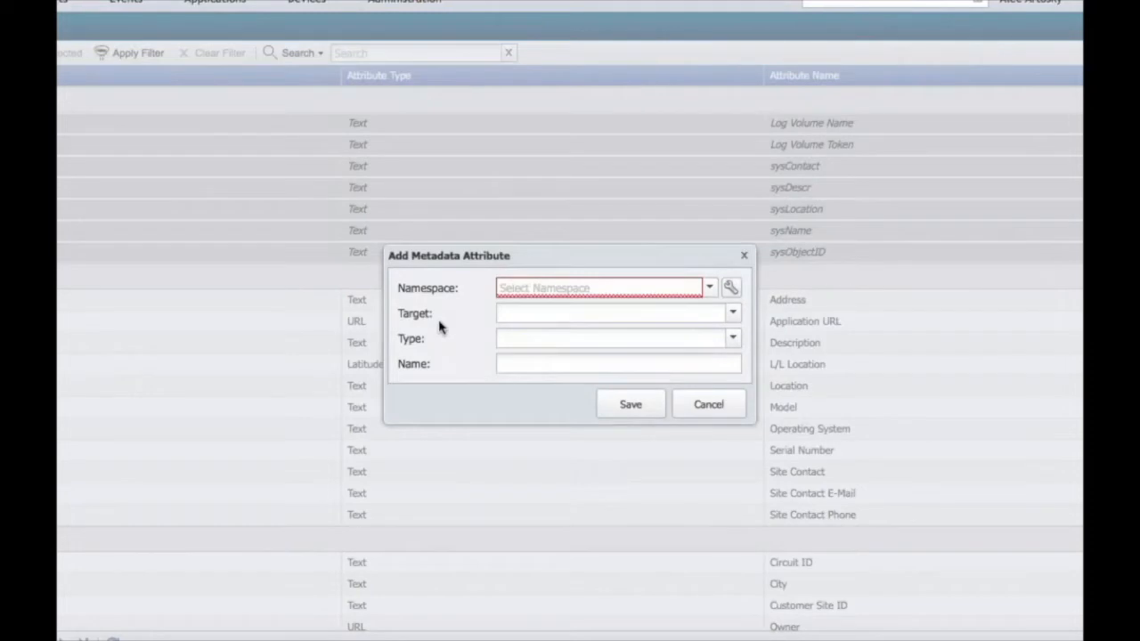
Step: Review the target and type choices for the new metadata attribute and cancel adding it
{"action": "left_click", "coordinate": [736, 312]}
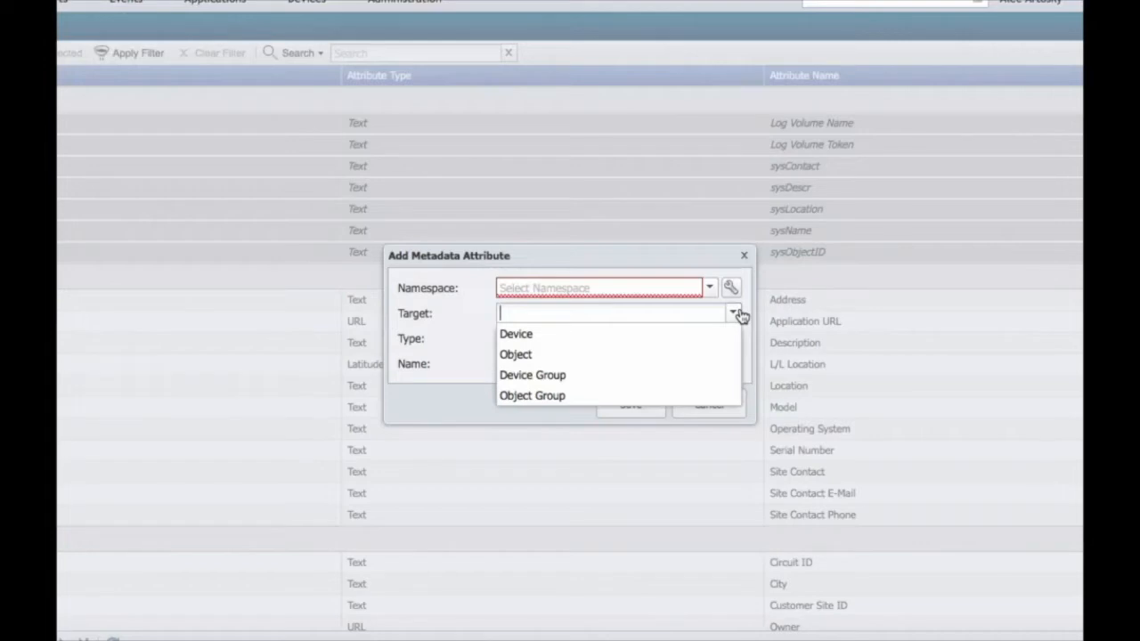
{"action": "left_click", "coordinate": [590, 378]}
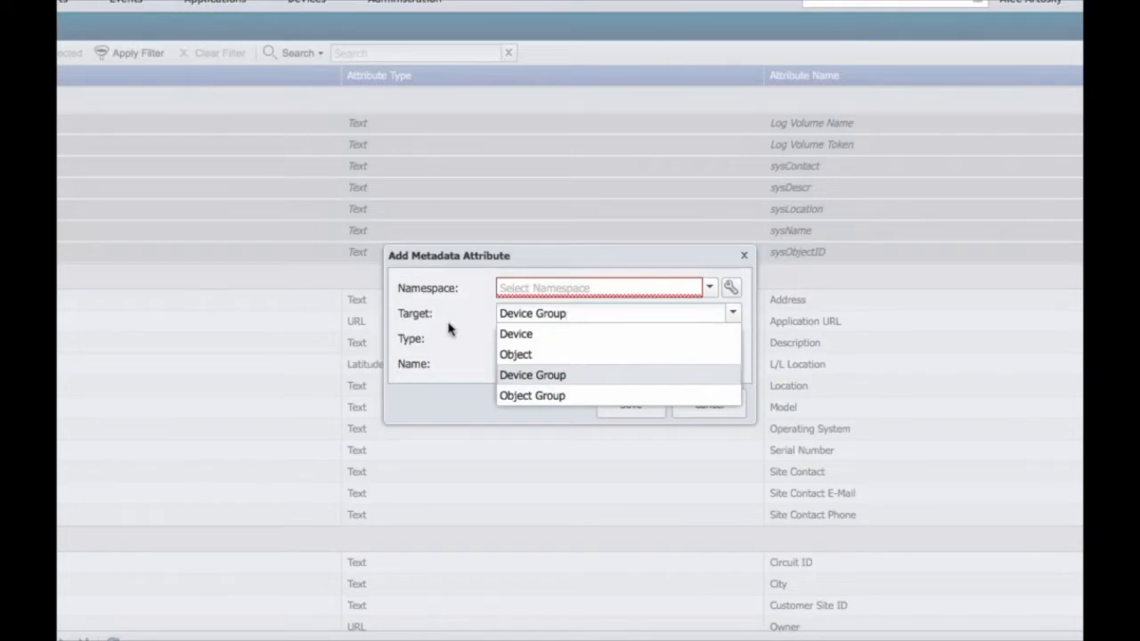
{"action": "key", "text": "Tab"}
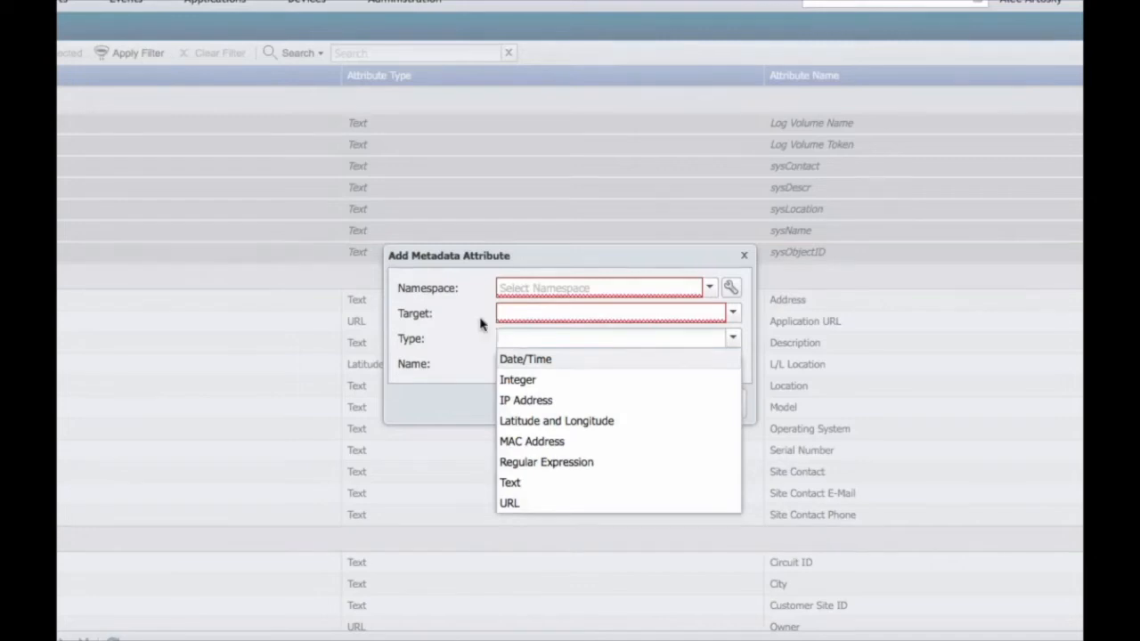
{"action": "left_click", "coordinate": [468, 319]}
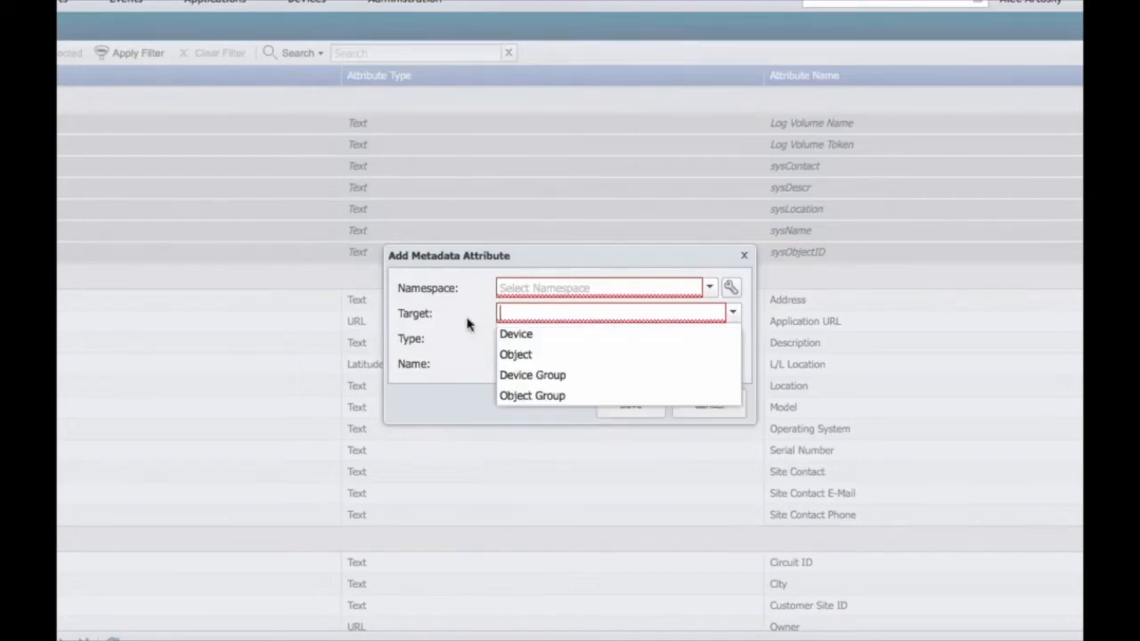
{"action": "left_click", "coordinate": [735, 410]}
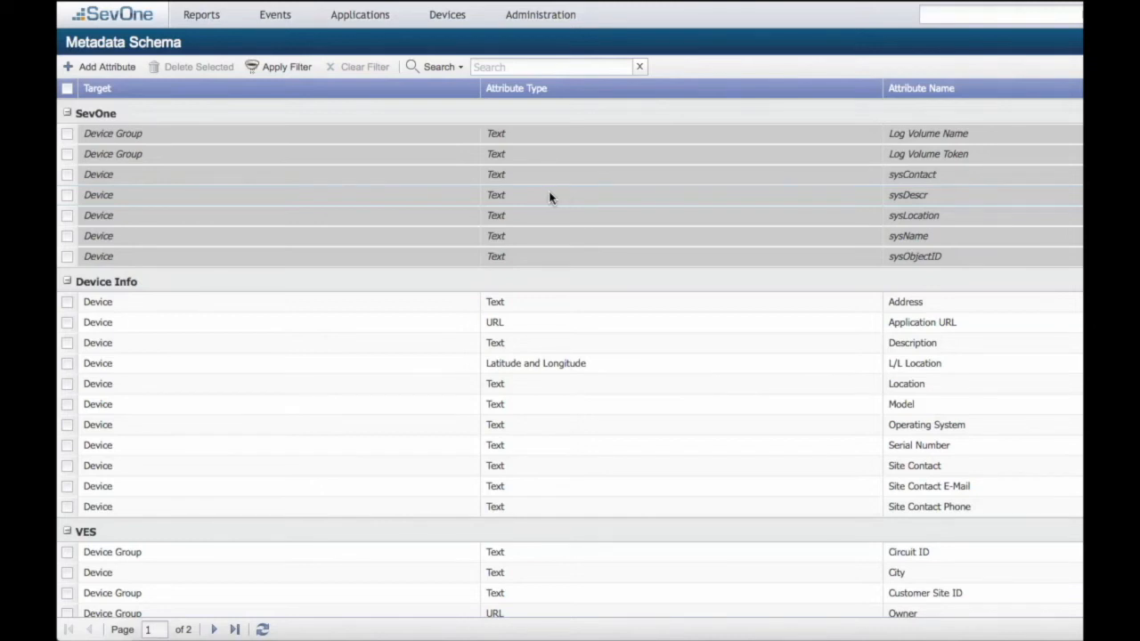
Step: Create a new report and choose Metadata as its source
{"action": "left_click", "coordinate": [199, 17]}
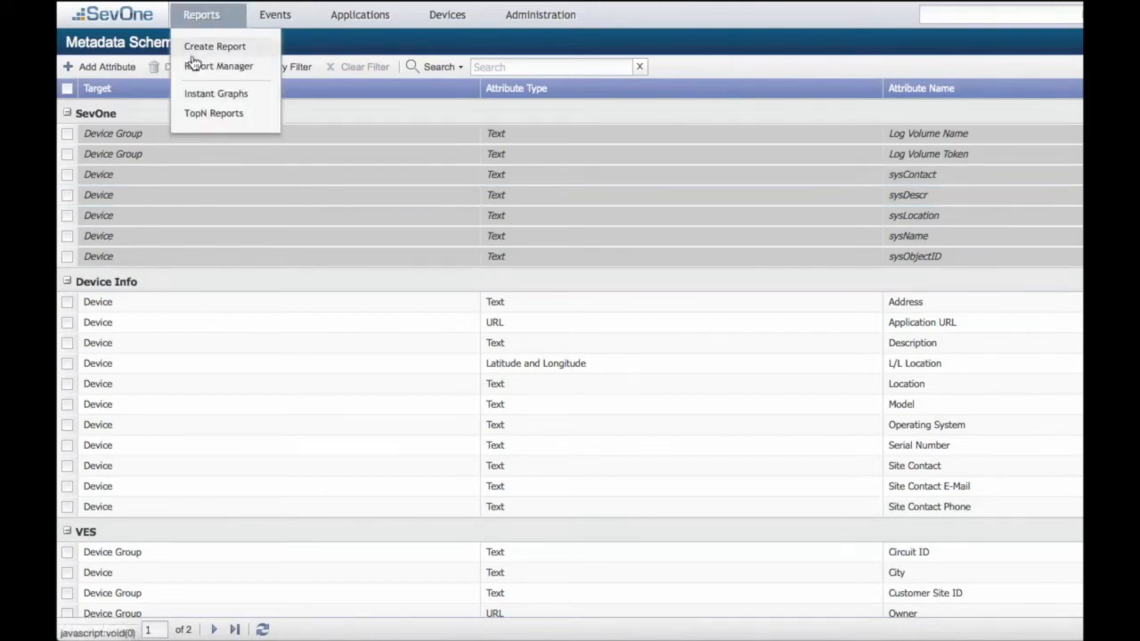
{"action": "left_click", "coordinate": [200, 46]}
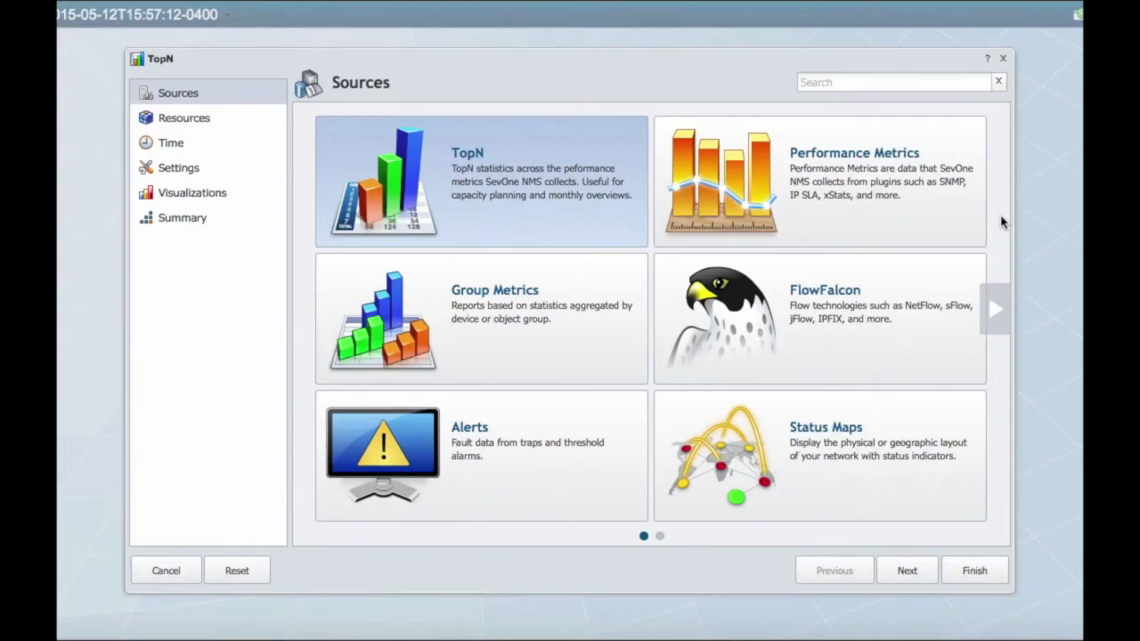
{"action": "left_click", "coordinate": [997, 312]}
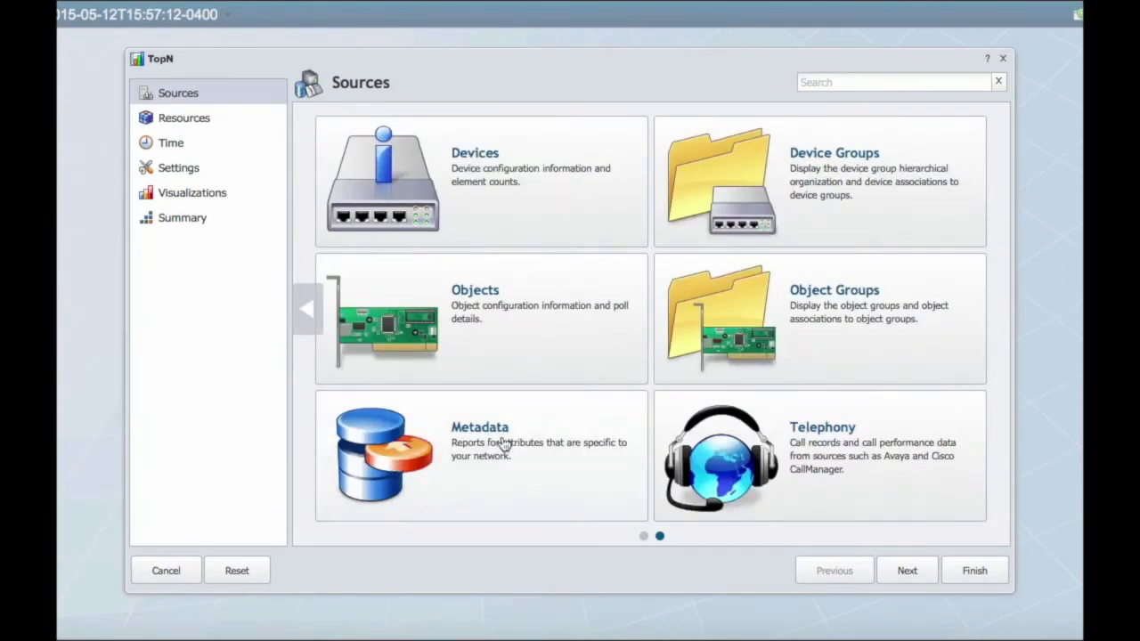
{"action": "left_click", "coordinate": [503, 442]}
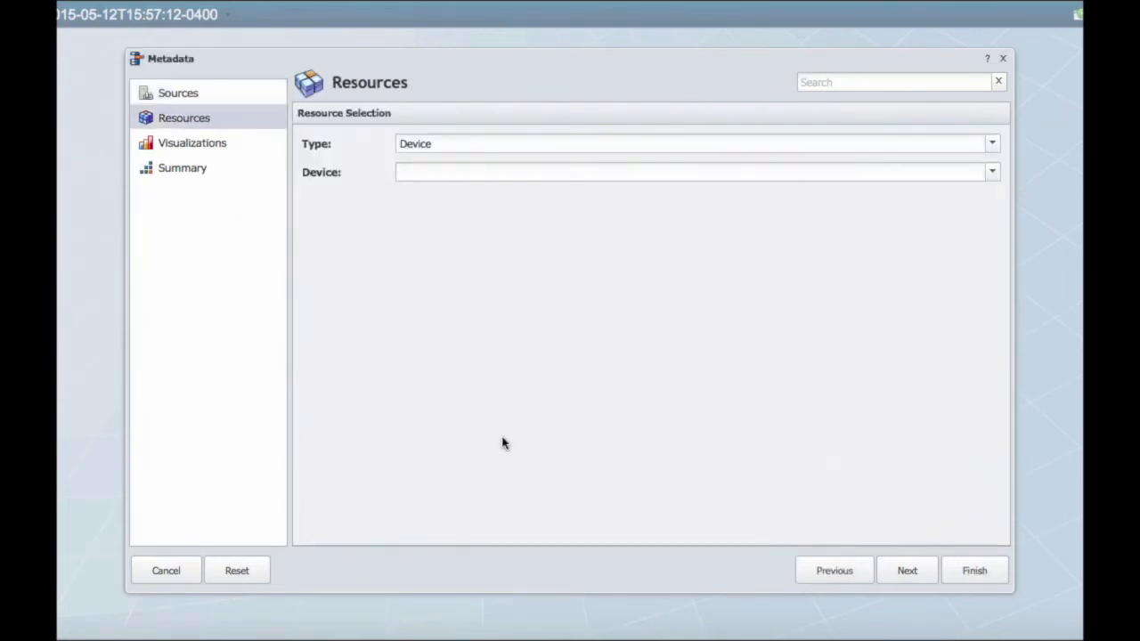
Step: Select the device Border Firewall - Primary for the metadata report and finish it with the default table visualization
{"action": "left_click", "coordinate": [548, 177]}
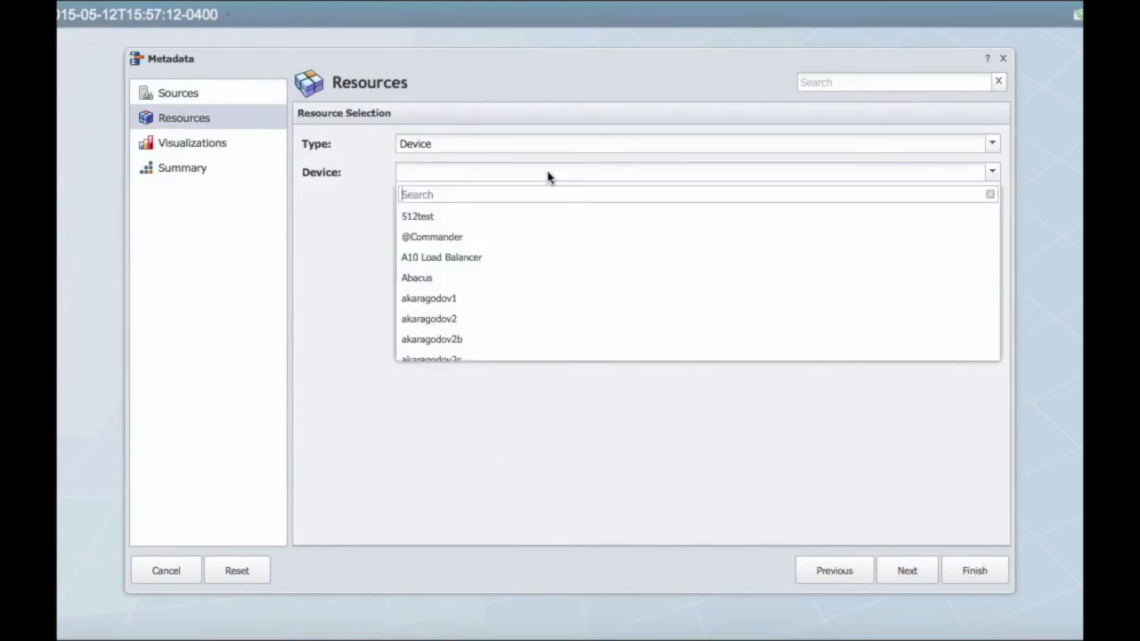
{"action": "type", "text": "primary"}
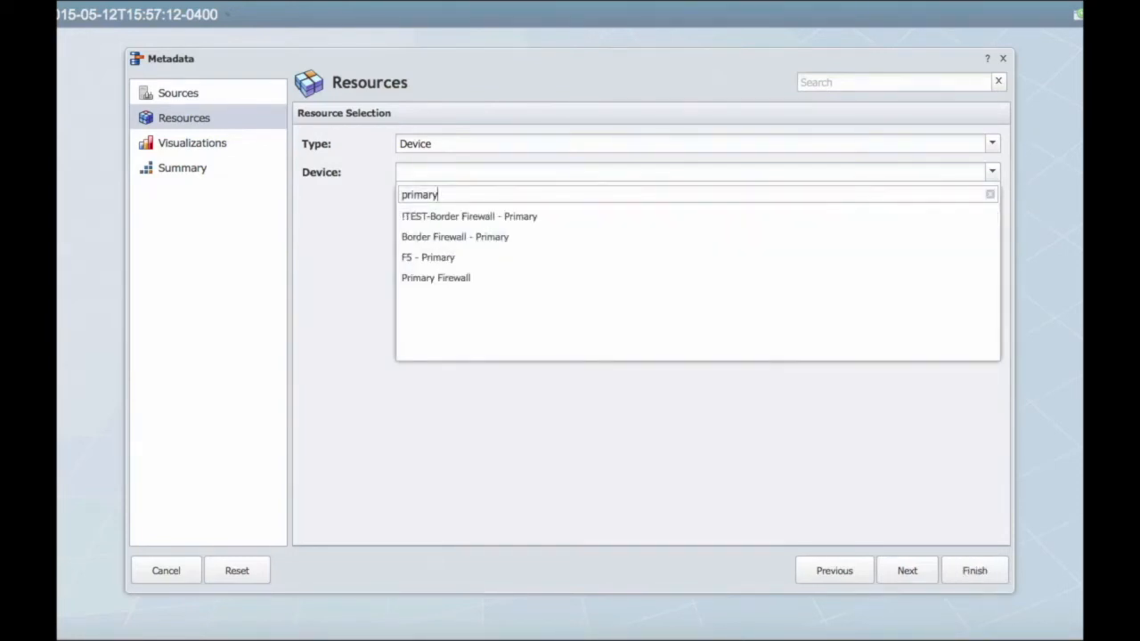
{"action": "left_click", "coordinate": [478, 239]}
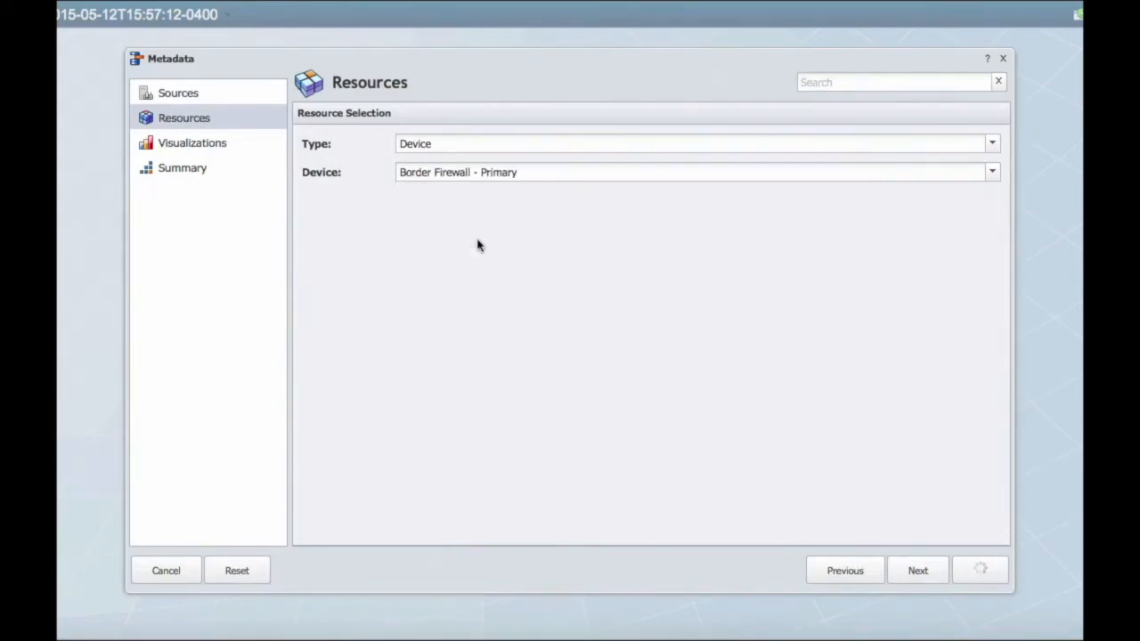
{"action": "left_click", "coordinate": [900, 577]}
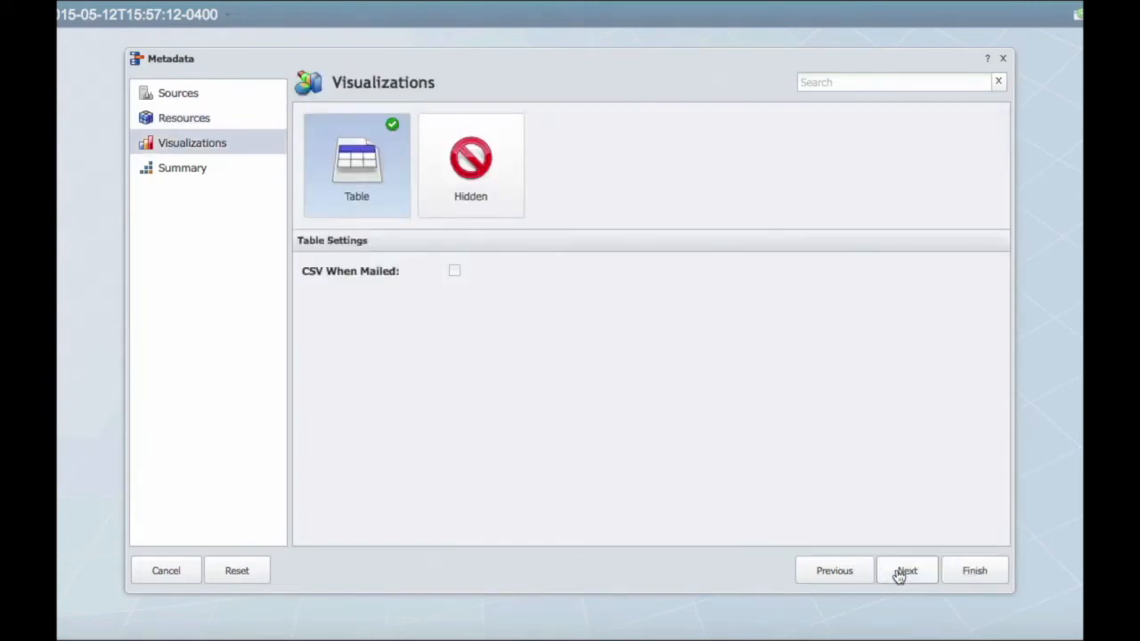
{"action": "left_click", "coordinate": [912, 574]}
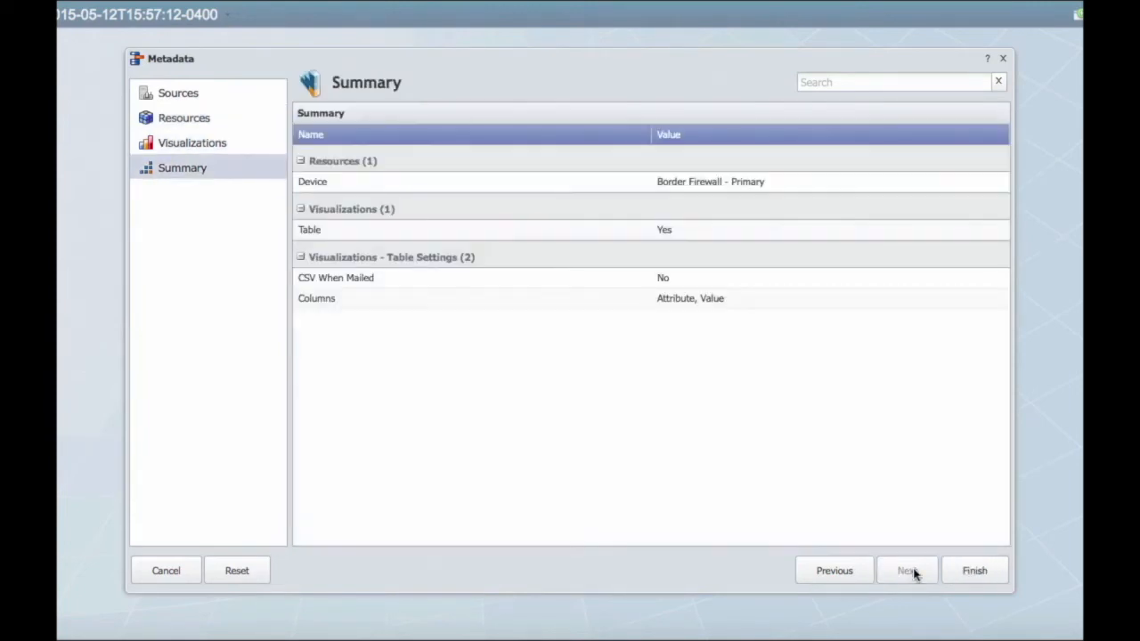
{"action": "left_click", "coordinate": [974, 571]}
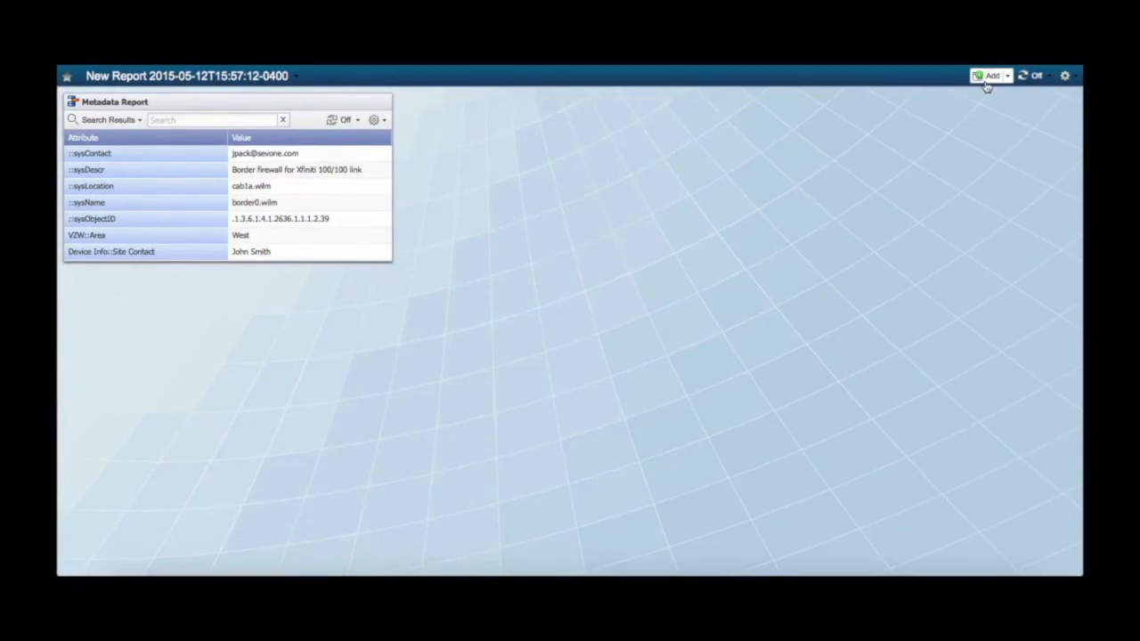
Step: Add a TopN source to the report and set its resource type to Device
{"action": "left_click", "coordinate": [987, 80]}
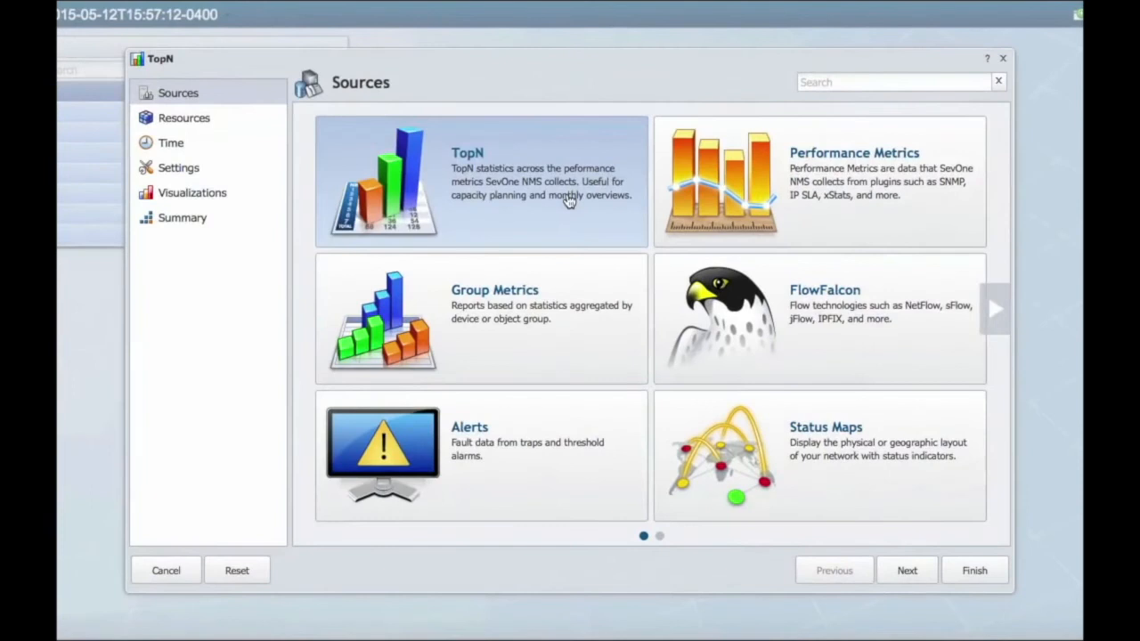
{"action": "left_click", "coordinate": [568, 201]}
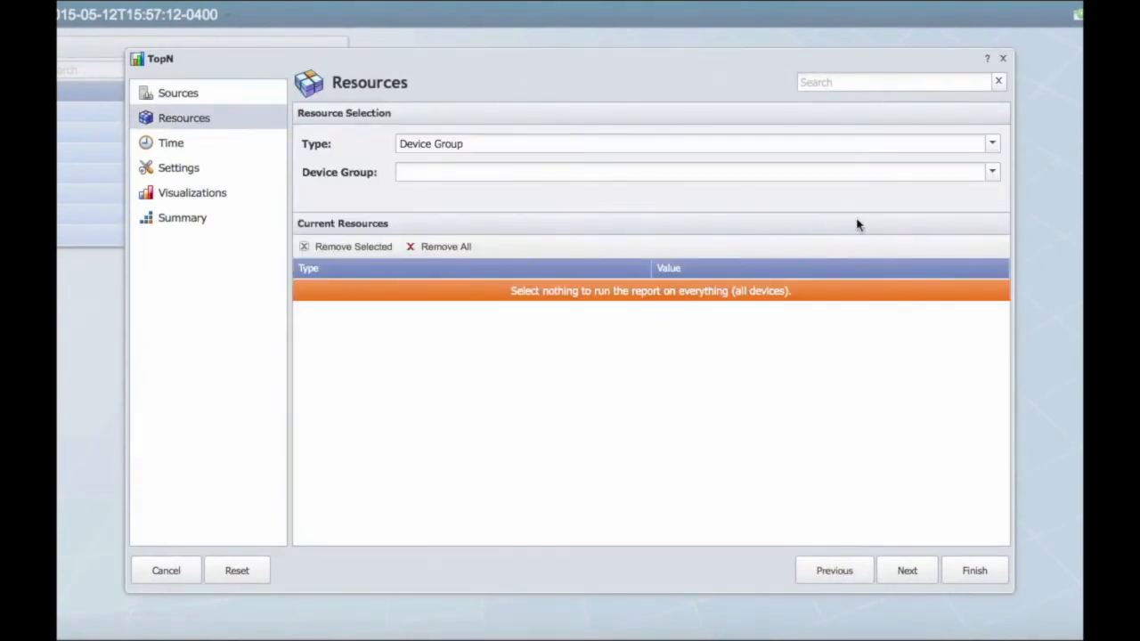
{"action": "left_click", "coordinate": [996, 144]}
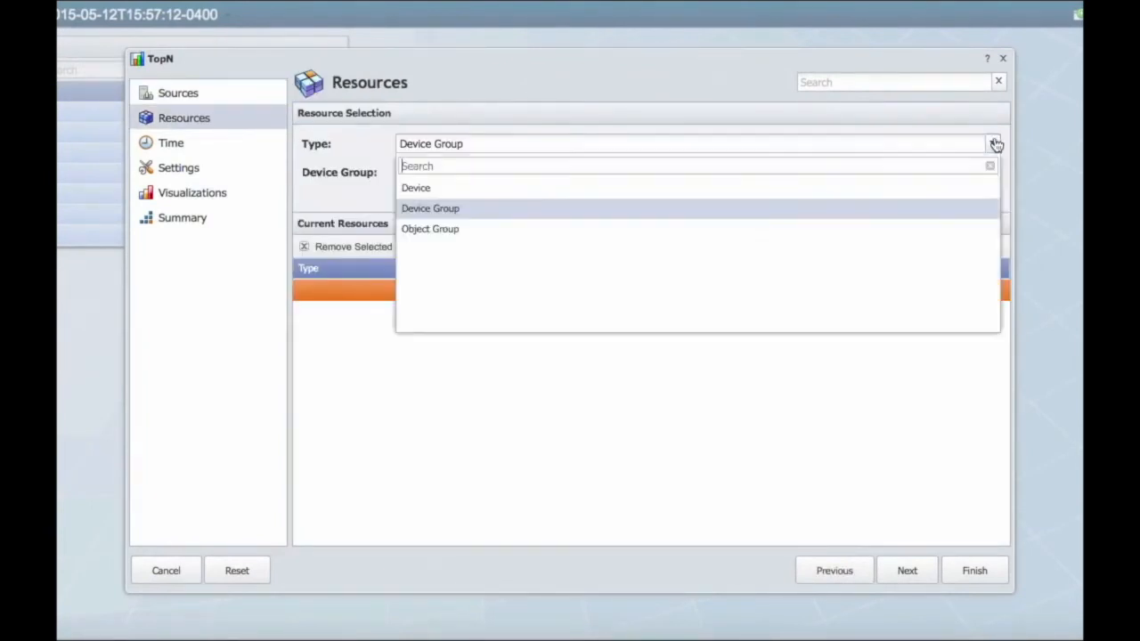
{"action": "left_click", "coordinate": [798, 189]}
Step: Add the devices Primary Firewall and Border Firewall - Primary as resources of the TopN report
{"action": "left_click", "coordinate": [651, 172]}
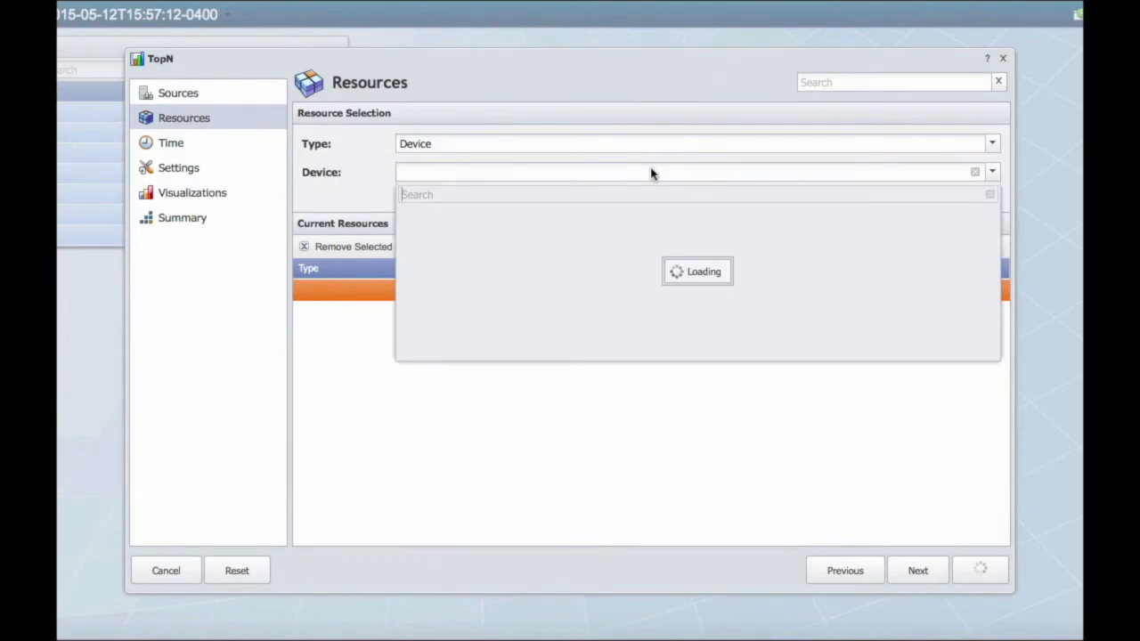
{"action": "type", "text": "prim"}
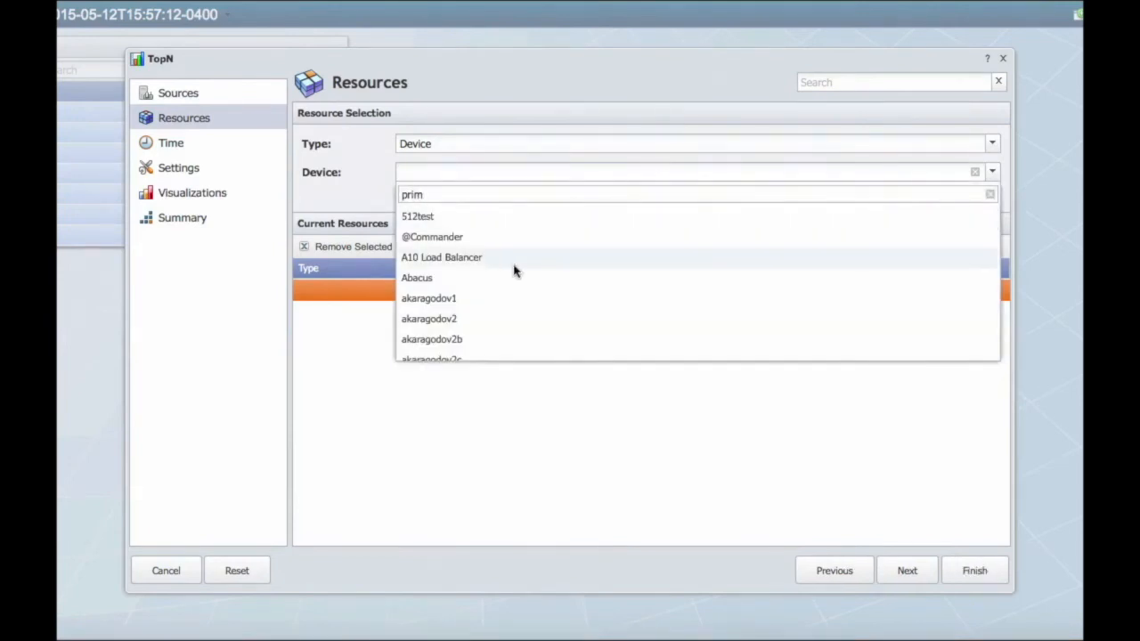
{"action": "left_click", "coordinate": [493, 286]}
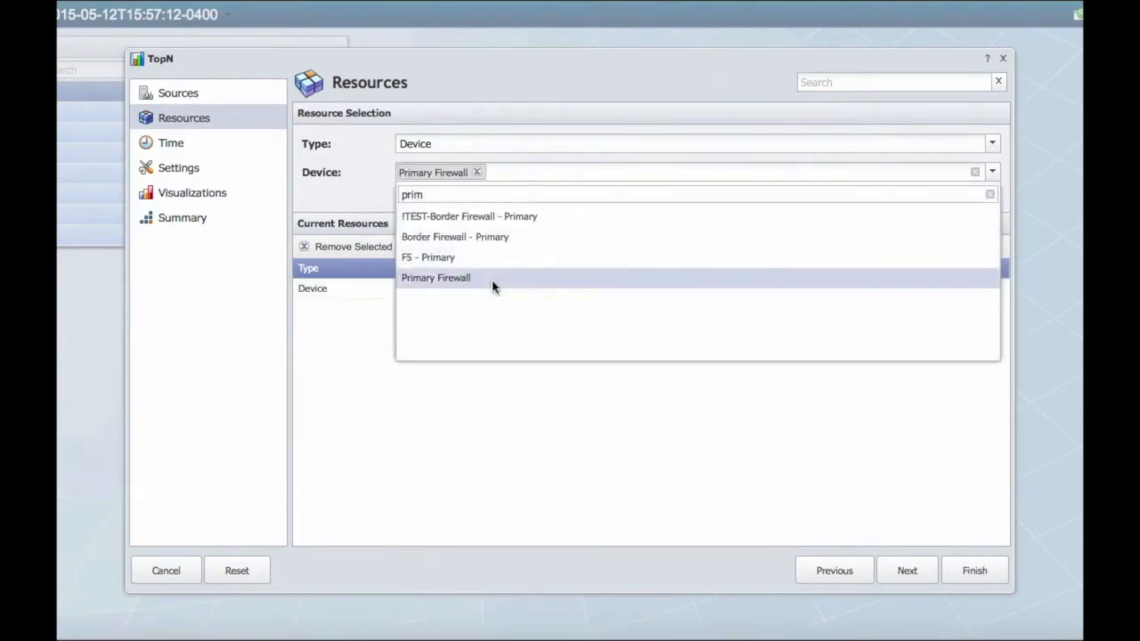
{"action": "left_click", "coordinate": [517, 237]}
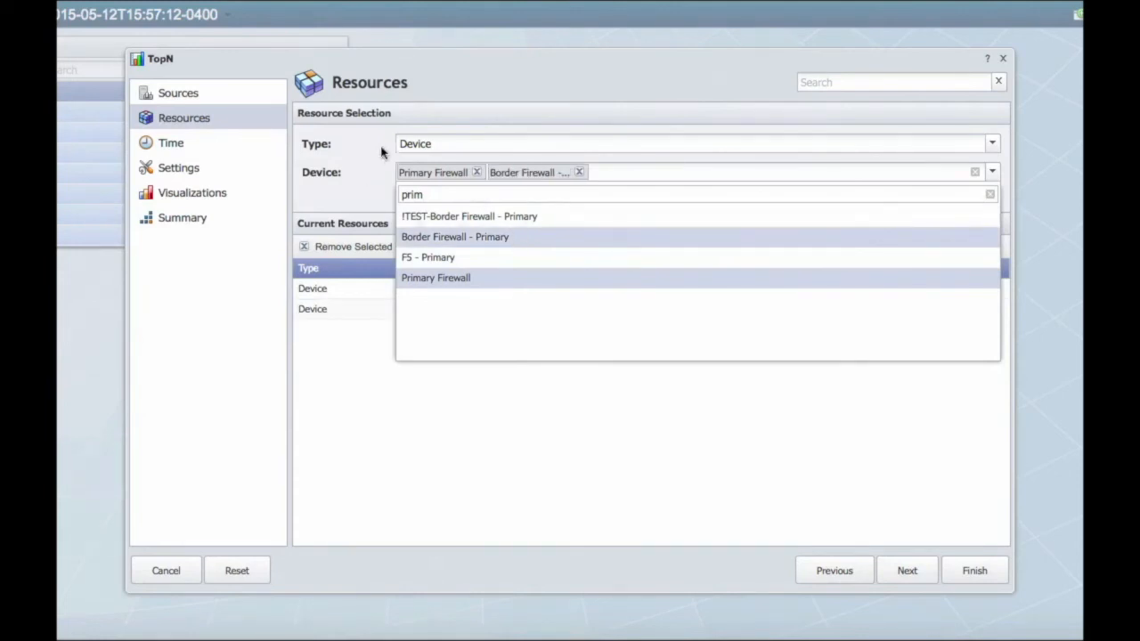
{"action": "left_click", "coordinate": [512, 100]}
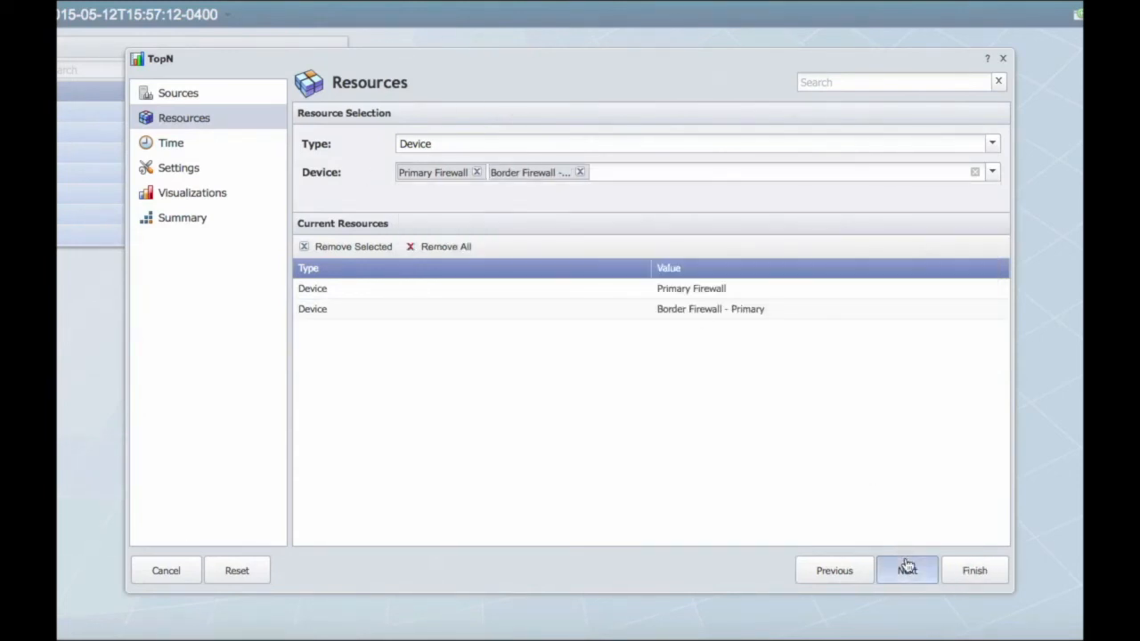
Step: Set the TopN report's time span to Past 7 Days only, removing Today from the selection
{"action": "left_click", "coordinate": [907, 568]}
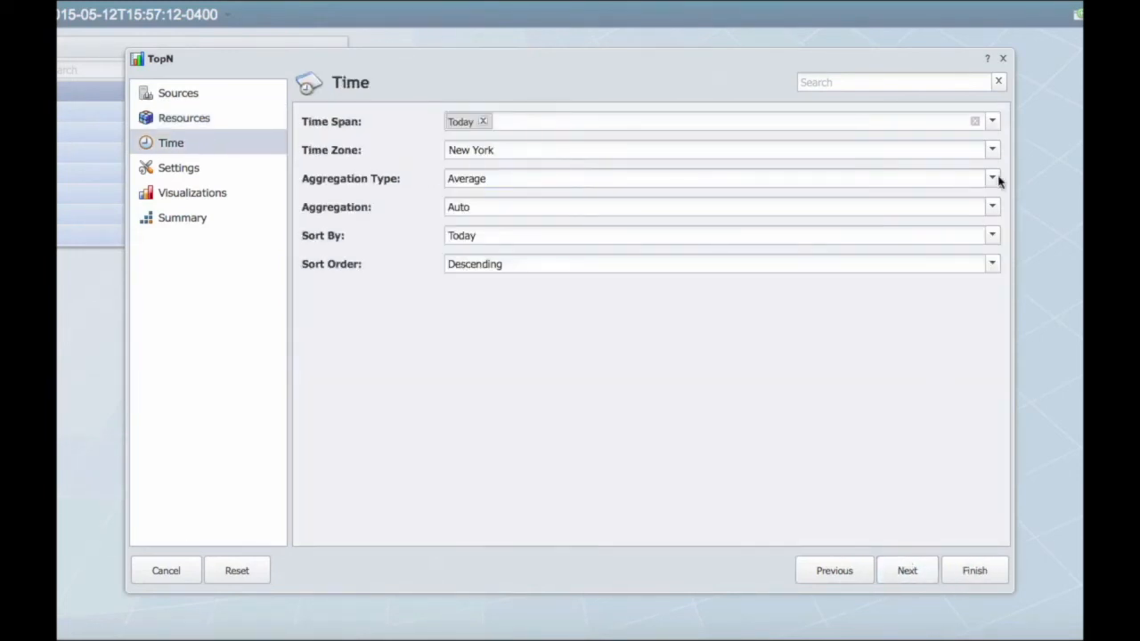
{"action": "left_click", "coordinate": [993, 121]}
{"action": "scroll", "coordinate": [649, 237], "scroll_direction": "down", "scroll_amount": 5}
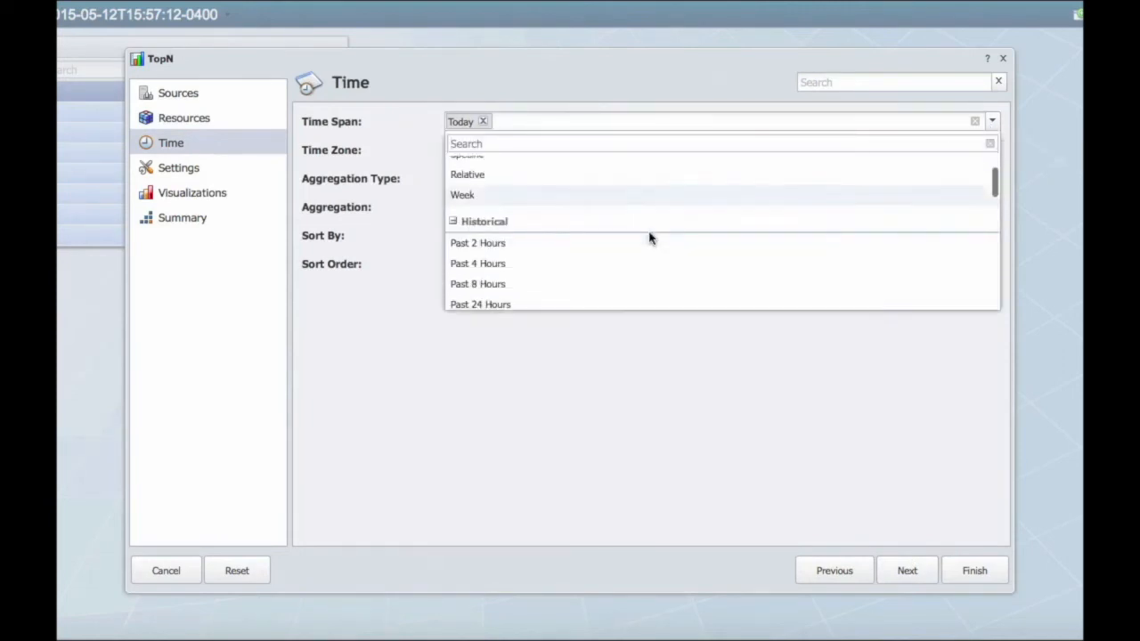
{"action": "left_click", "coordinate": [544, 218]}
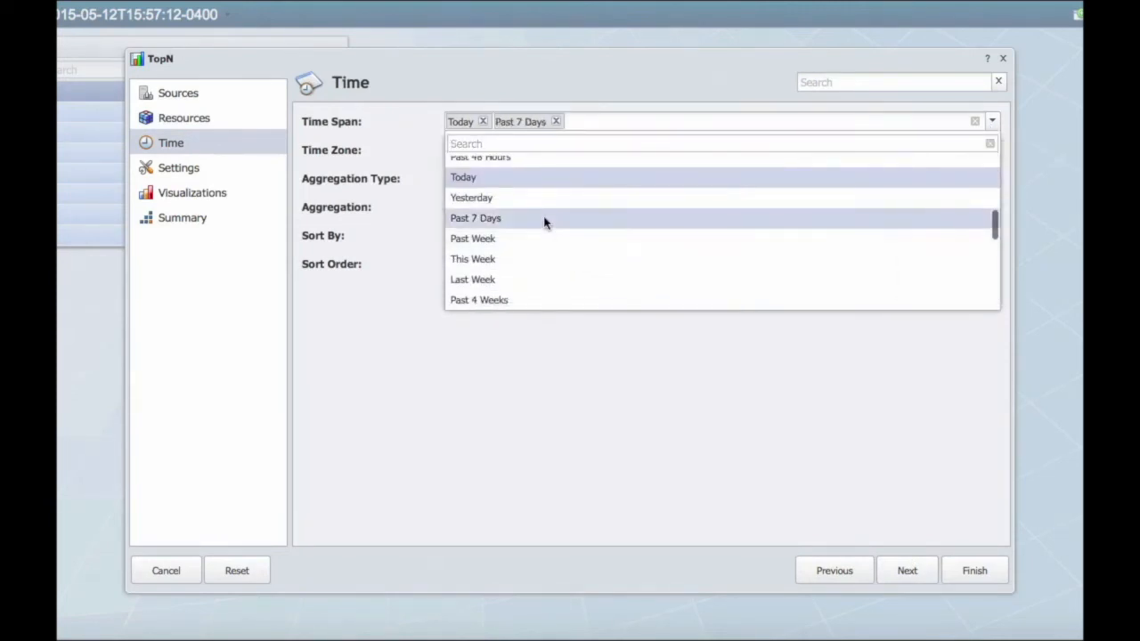
{"action": "left_click", "coordinate": [600, 394]}
{"action": "left_click", "coordinate": [484, 122]}
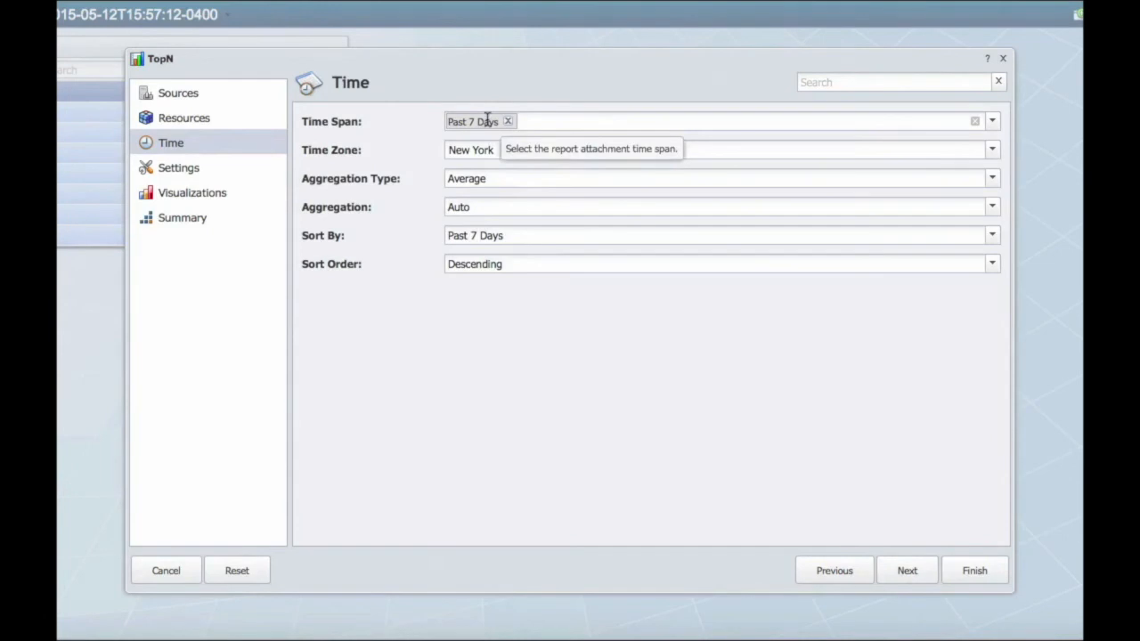
{"action": "left_click", "coordinate": [910, 570]}
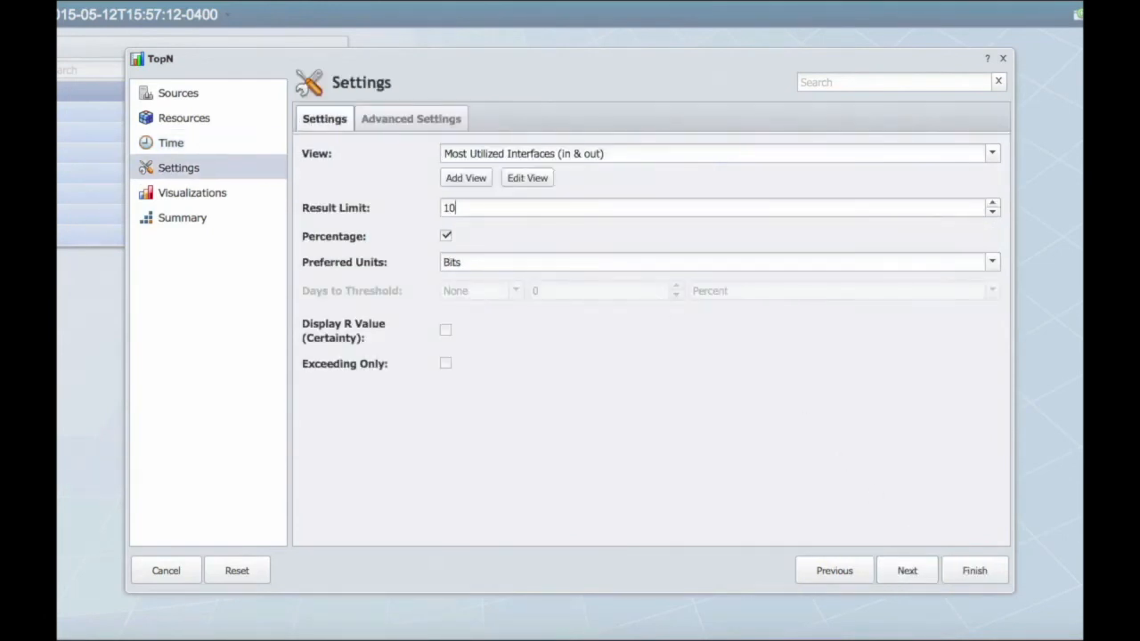
Step: Keep the default TopN settings and add the Site Contact attribute from Device Info to the table visualization's columns
{"action": "left_click", "coordinate": [909, 573]}
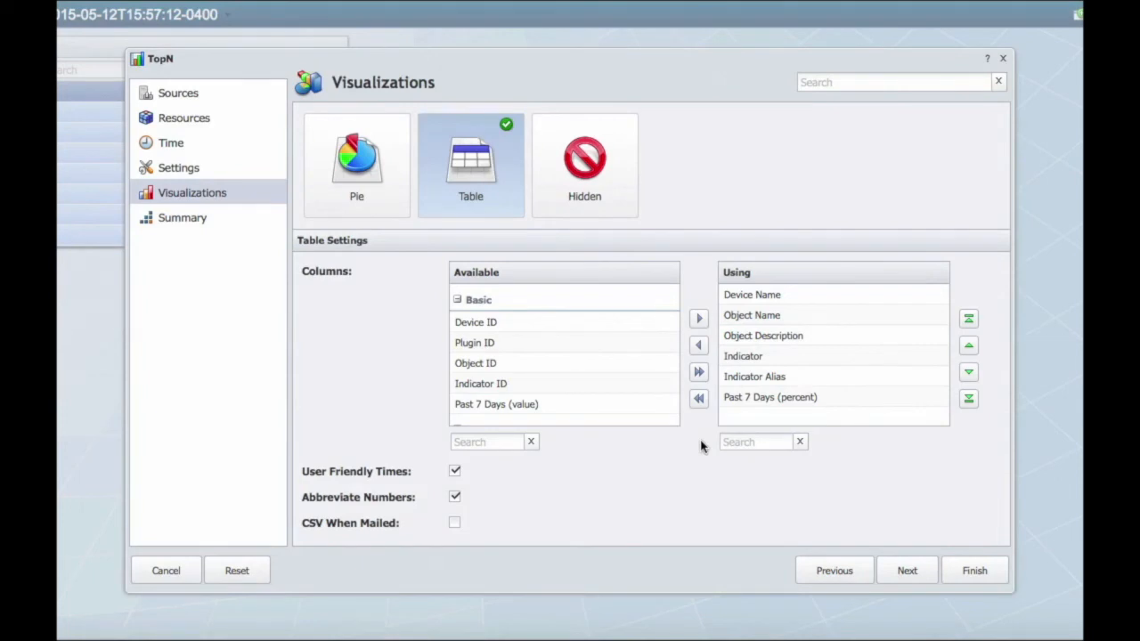
{"action": "scroll", "coordinate": [575, 381], "scroll_direction": "down", "scroll_amount": 2}
{"action": "scroll", "coordinate": [575, 381], "scroll_direction": "down", "scroll_amount": 2}
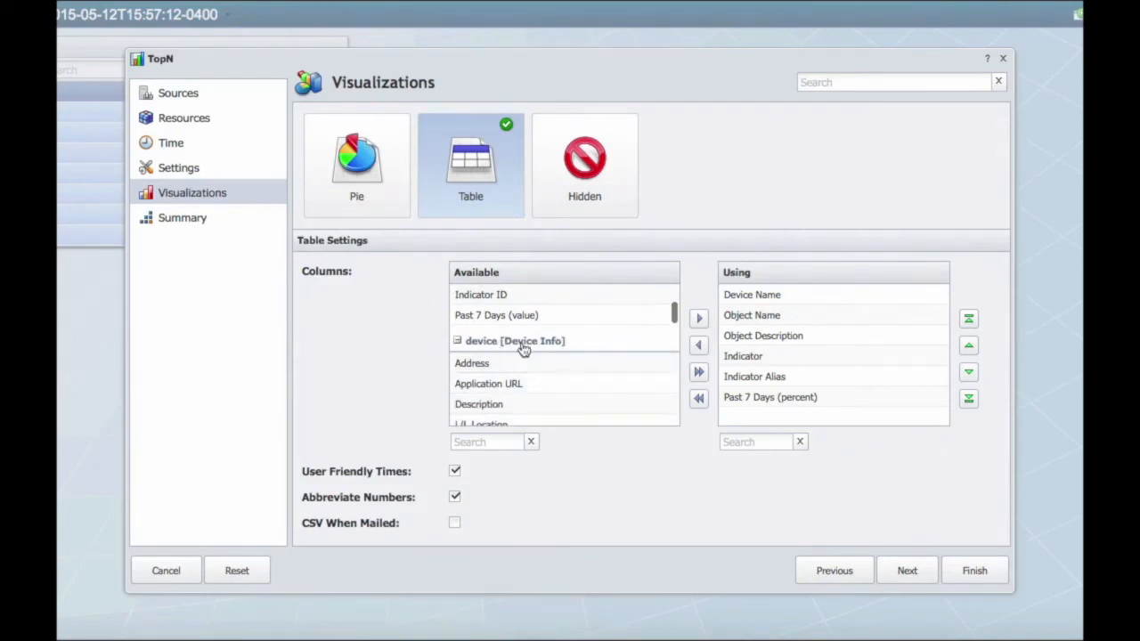
{"action": "scroll", "coordinate": [570, 384], "scroll_direction": "down", "scroll_amount": 1}
{"action": "scroll", "coordinate": [570, 385], "scroll_direction": "down", "scroll_amount": 1}
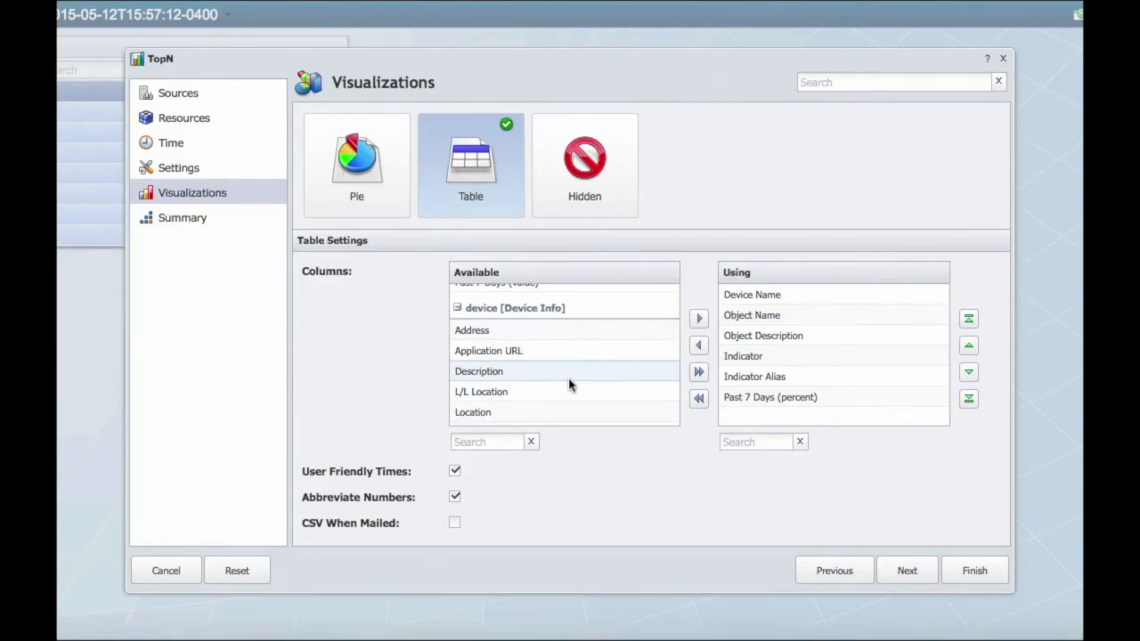
{"action": "scroll", "coordinate": [570, 384], "scroll_direction": "down", "scroll_amount": 7}
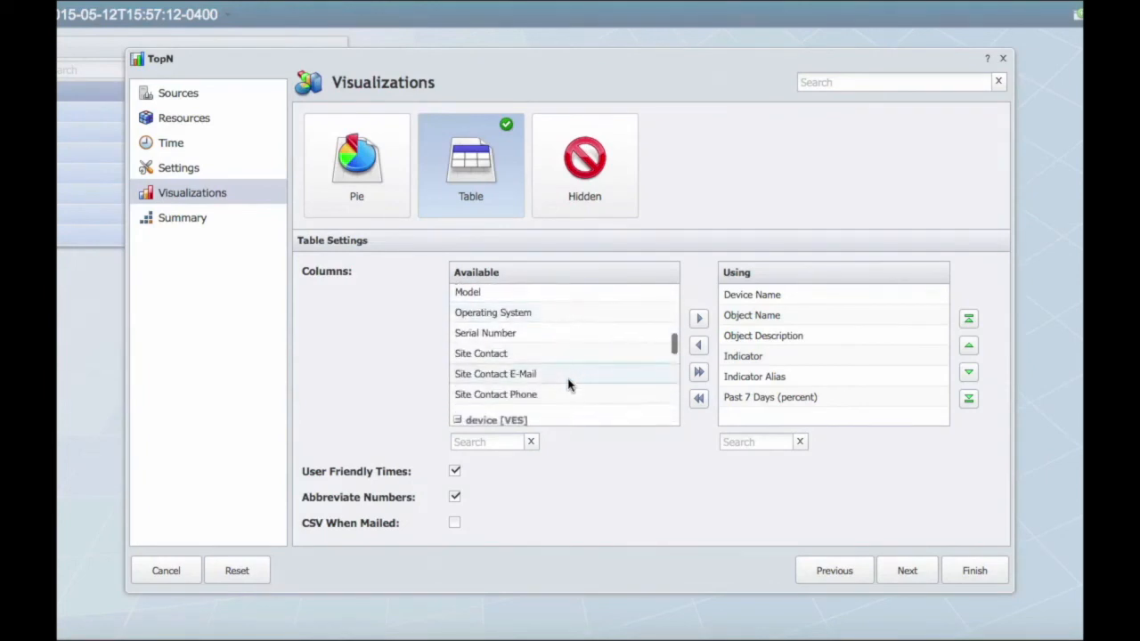
{"action": "left_click", "coordinate": [541, 359]}
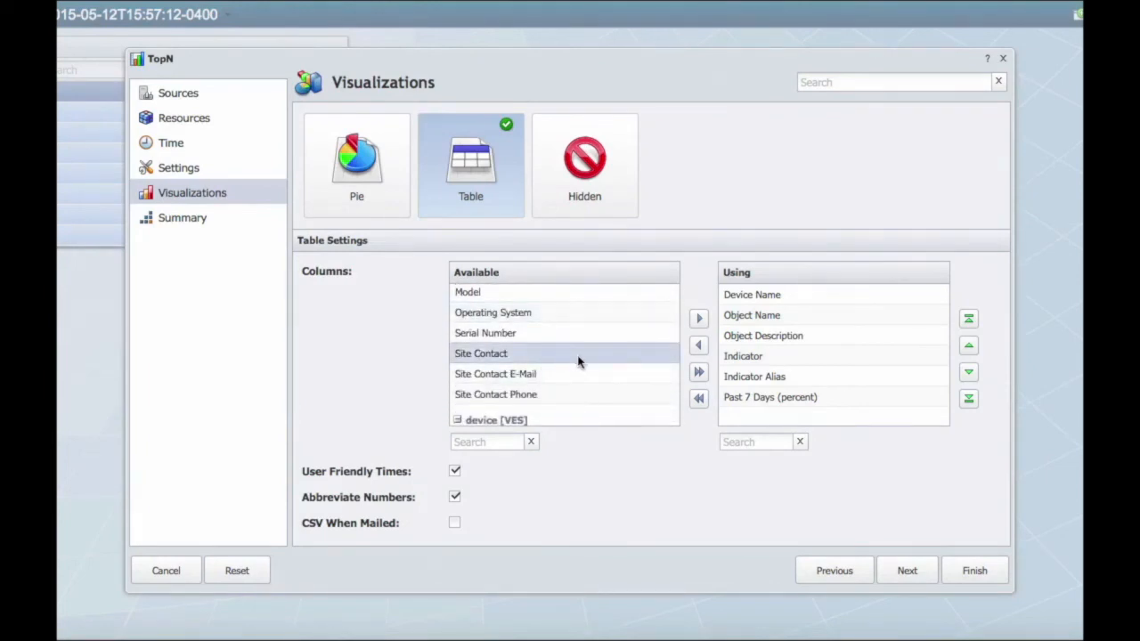
{"action": "left_click", "coordinate": [699, 319]}
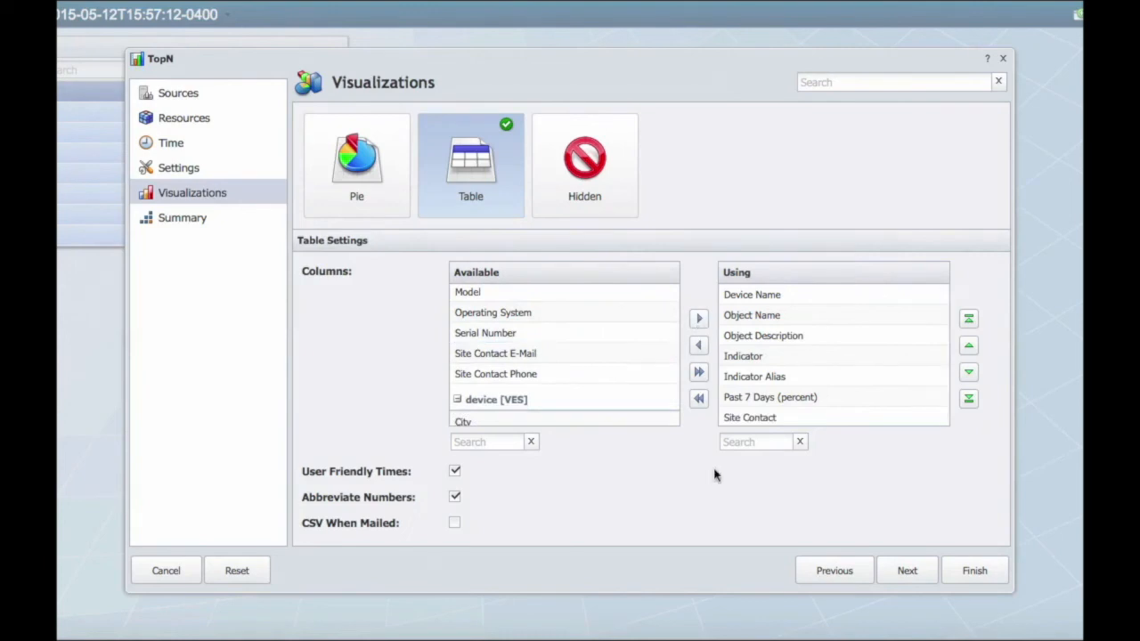
Step: Finish the TopN report from its summary and widen its table on the report page
{"action": "left_click", "coordinate": [906, 571]}
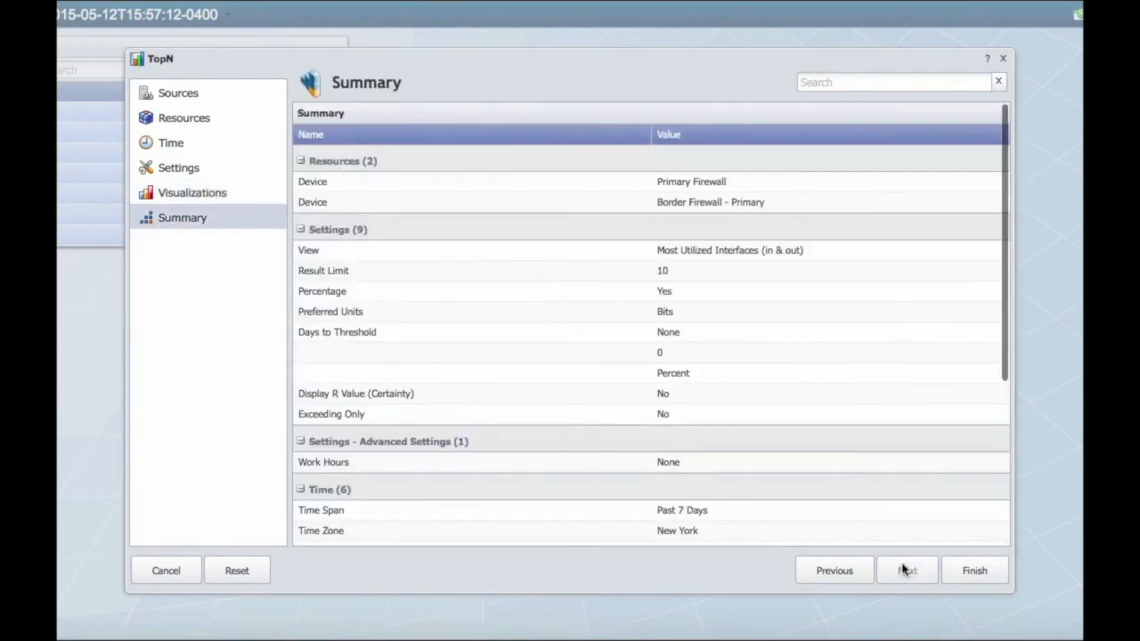
{"action": "left_click", "coordinate": [968, 571]}
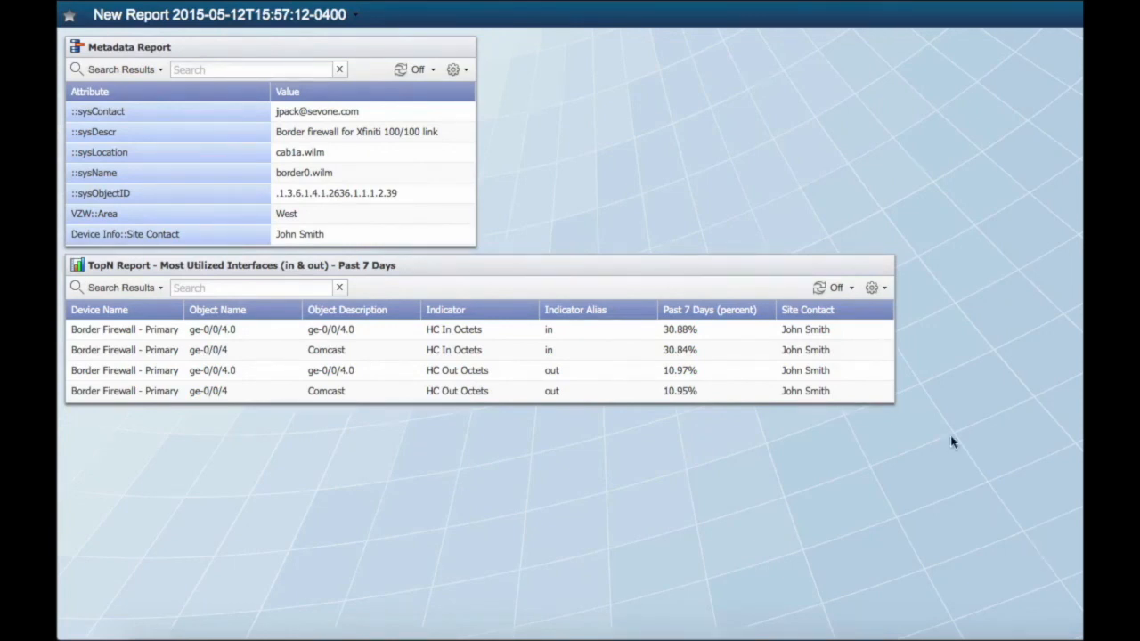
{"action": "left_click", "coordinate": [867, 266]}
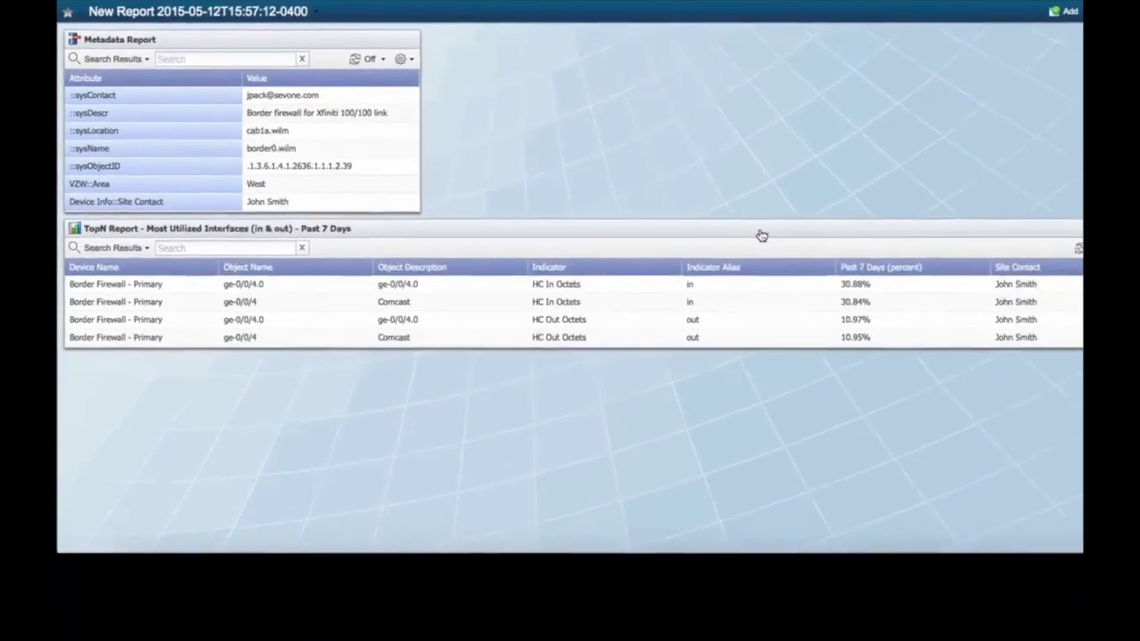